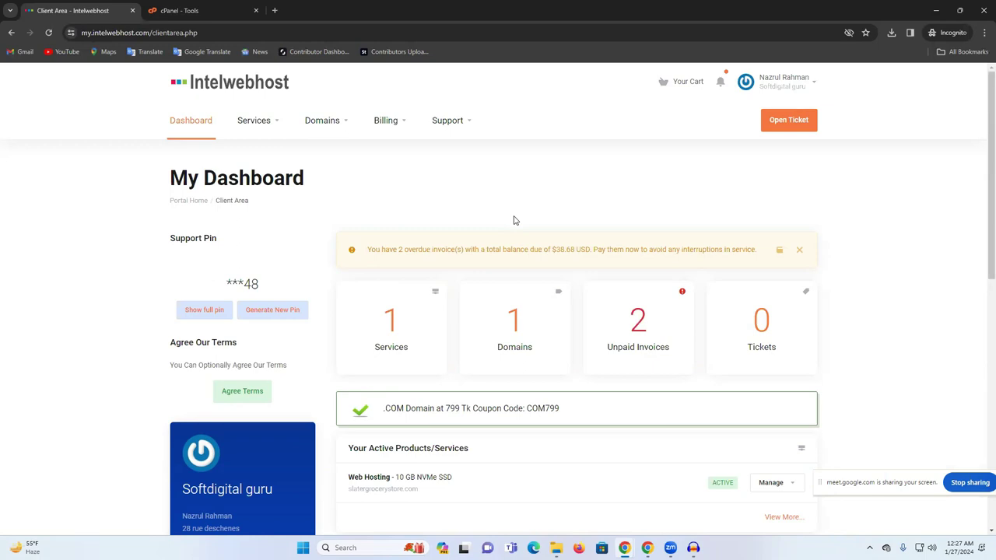
Close the extra cPanel Tools tab and scroll through the Intelwebhost client area dashboard.
{"action": "left_click", "coordinate": [198, 7]}
{"action": "left_click", "coordinate": [256, 10]}
{"action": "scroll", "coordinate": [402, 223], "scroll_direction": "down", "scroll_amount": 3}
{"action": "scroll", "coordinate": [405, 225], "scroll_direction": "up", "scroll_amount": 3}
{"action": "scroll", "coordinate": [575, 242], "scroll_direction": "down", "scroll_amount": 5}
{"action": "scroll", "coordinate": [631, 249], "scroll_direction": "up", "scroll_amount": 3}
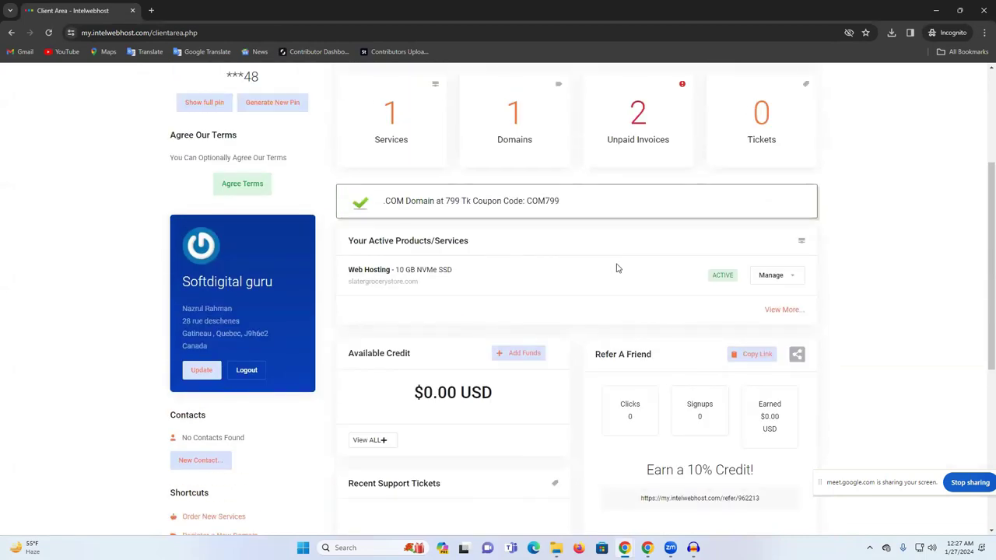
{"action": "scroll", "coordinate": [617, 267], "scroll_direction": "up", "scroll_amount": 1}
{"action": "scroll", "coordinate": [617, 266], "scroll_direction": "up", "scroll_amount": 2}
{"action": "scroll", "coordinate": [407, 260], "scroll_direction": "down", "scroll_amount": 7}
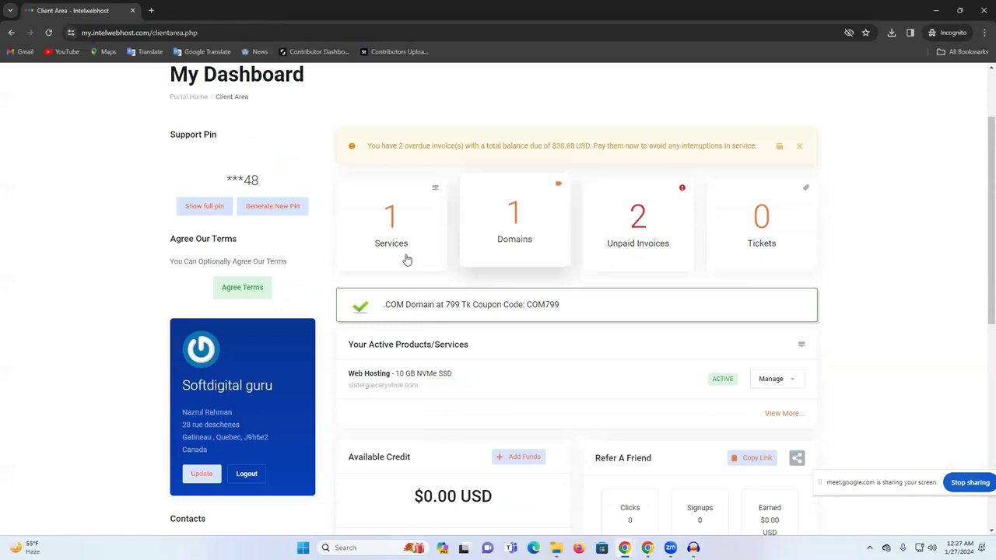
{"action": "scroll", "coordinate": [483, 279], "scroll_direction": "up", "scroll_amount": 5}
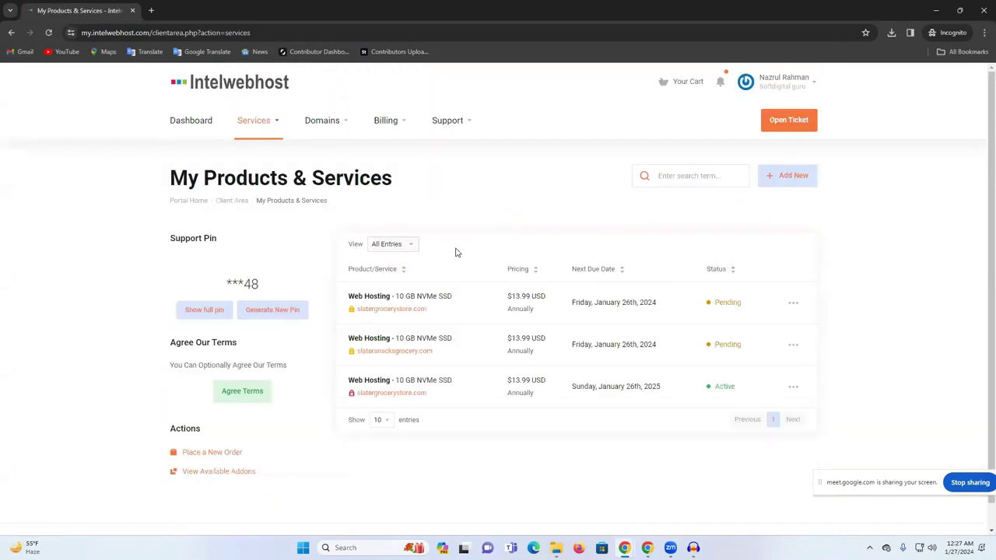
Open the active hosting plan's details and launch its File Manager in a new tab.
{"action": "scroll", "coordinate": [544, 365], "scroll_direction": "down", "scroll_amount": 1}
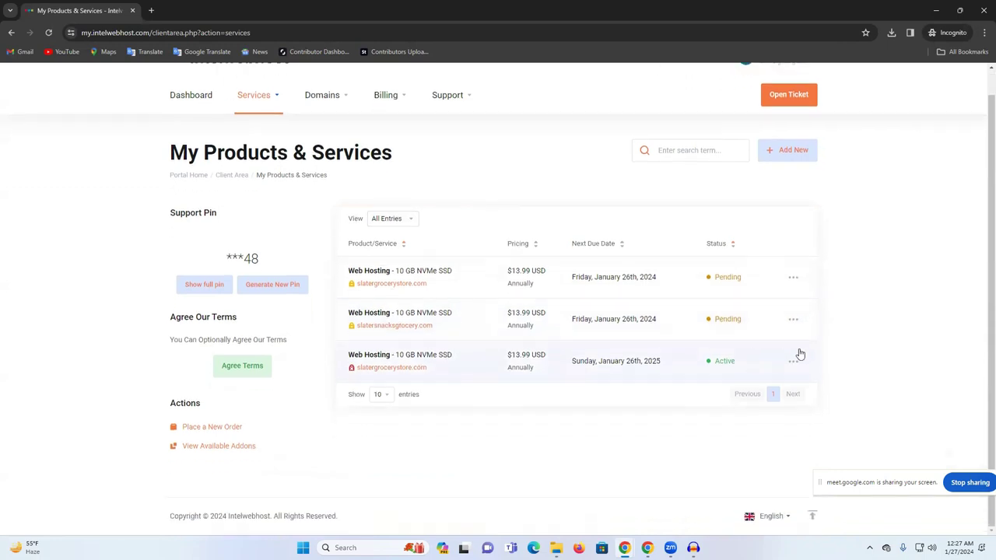
{"action": "left_click", "coordinate": [792, 363]}
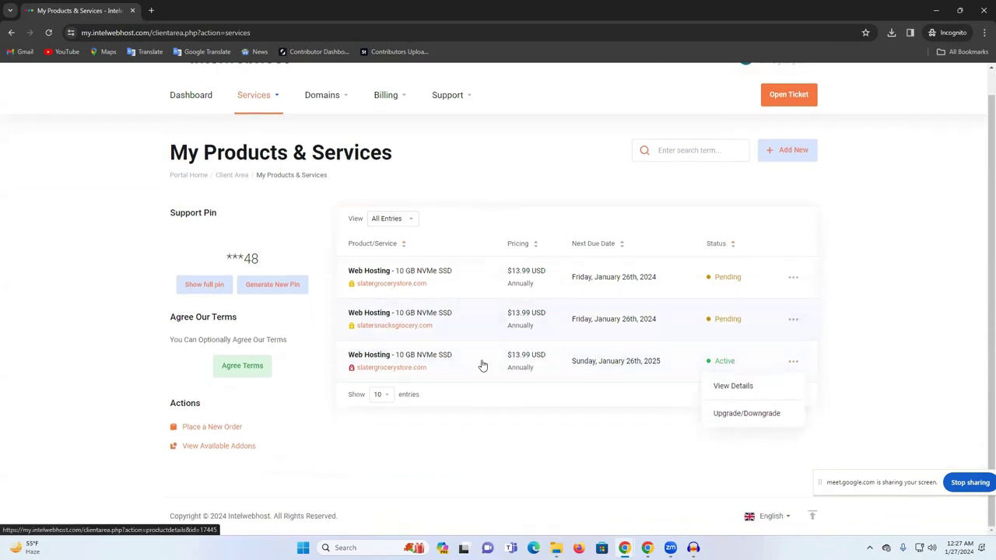
{"action": "left_click", "coordinate": [419, 360]}
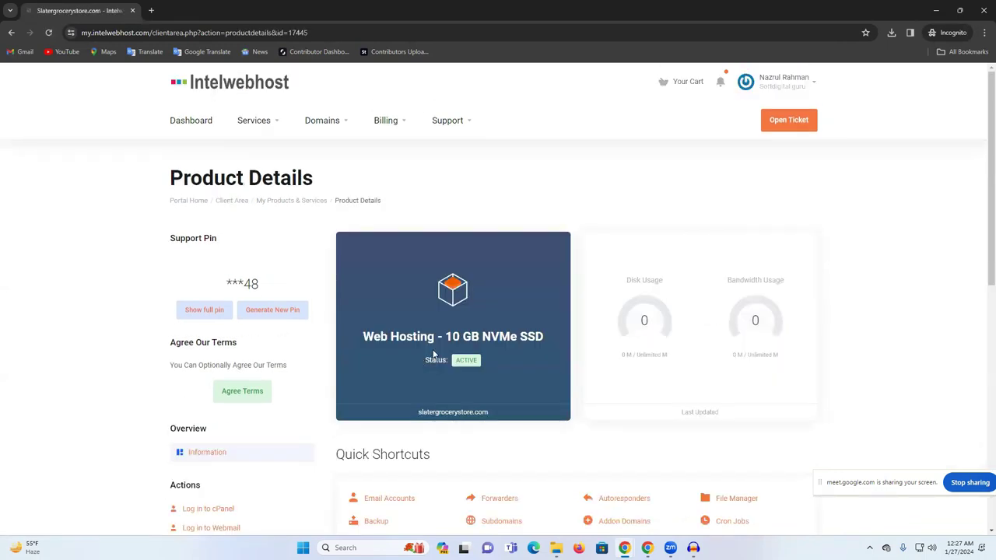
{"action": "scroll", "coordinate": [619, 318], "scroll_direction": "down", "scroll_amount": 3}
{"action": "scroll", "coordinate": [420, 327], "scroll_direction": "down", "scroll_amount": 2}
{"action": "scroll", "coordinate": [433, 337], "scroll_direction": "up", "scroll_amount": 2}
{"action": "scroll", "coordinate": [506, 337], "scroll_direction": "down", "scroll_amount": 1}
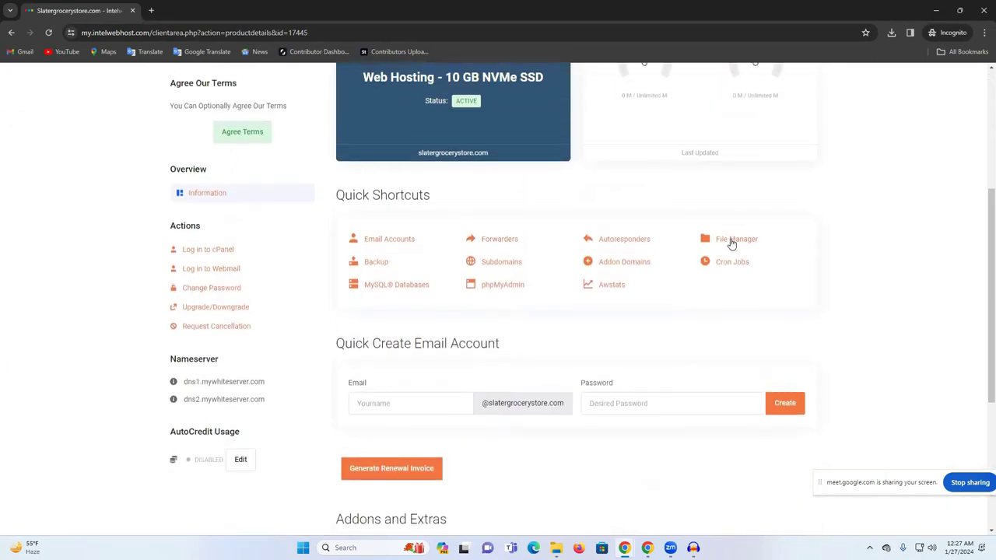
{"action": "left_click", "coordinate": [730, 241]}
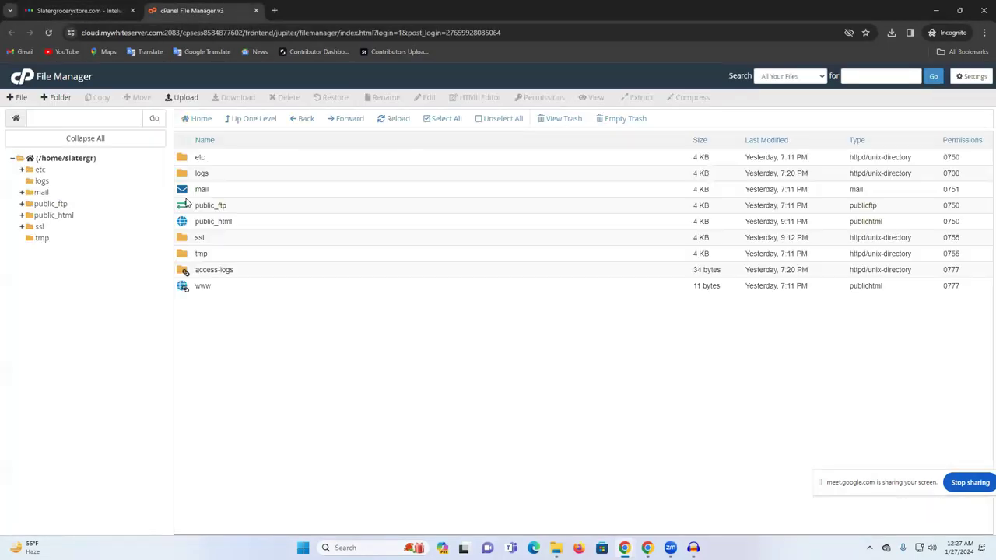
Return to the client area tab and go to Services > My Services.
{"action": "left_click", "coordinate": [58, 10]}
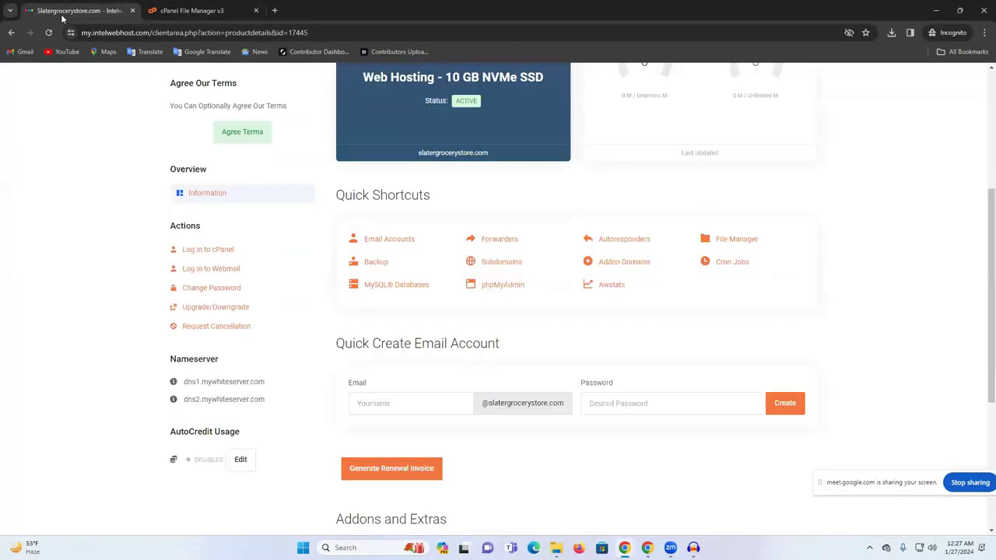
{"action": "scroll", "coordinate": [574, 268], "scroll_direction": "up", "scroll_amount": 4}
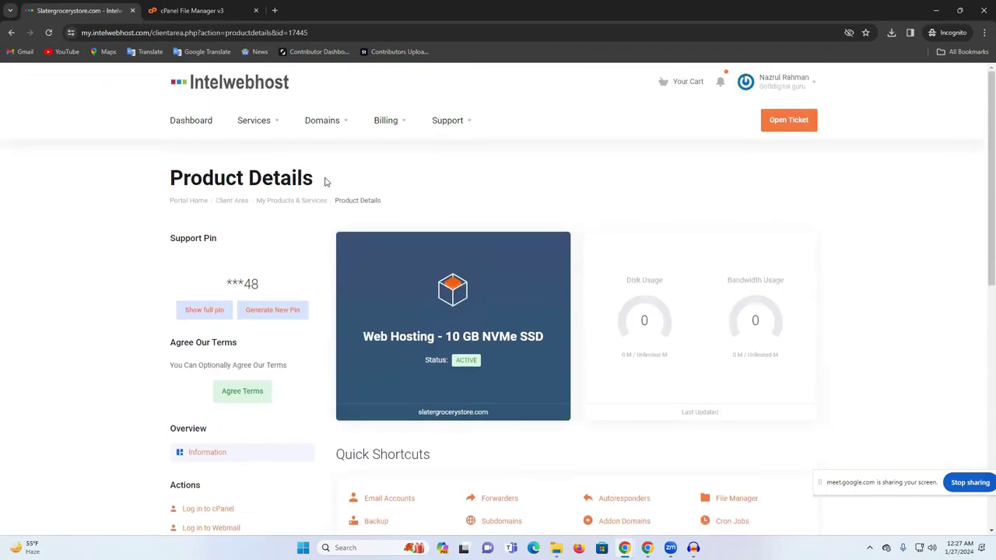
{"action": "left_click", "coordinate": [316, 126]}
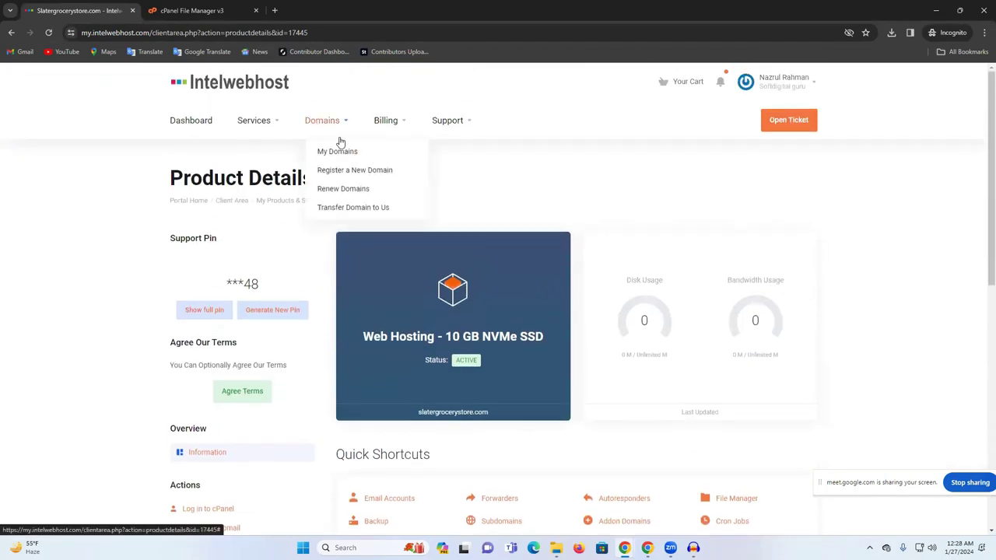
{"action": "left_click", "coordinate": [251, 121]}
{"action": "left_click", "coordinate": [275, 152]}
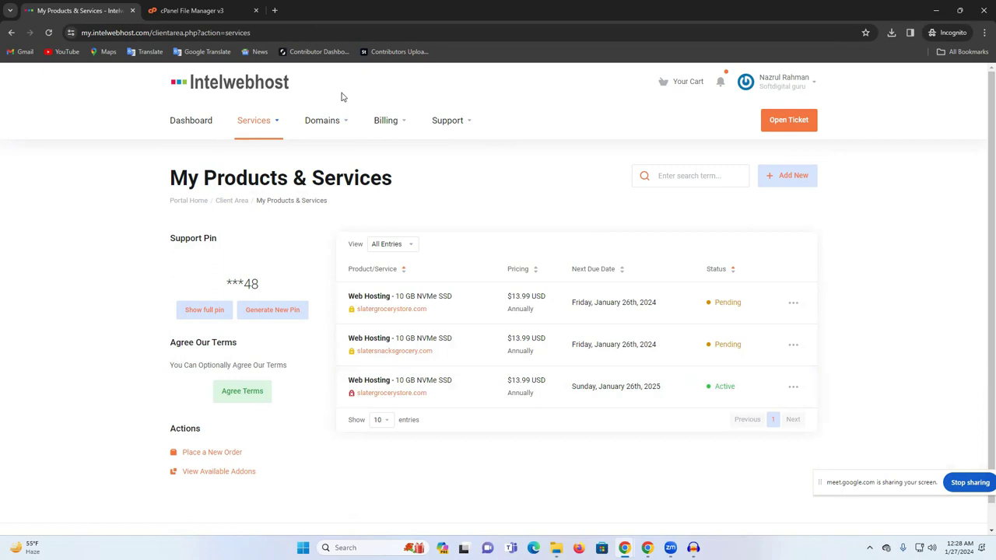
Check the File Manager tab, then reload the My Services list in the client area.
{"action": "key", "text": "ctrl+Tab"}
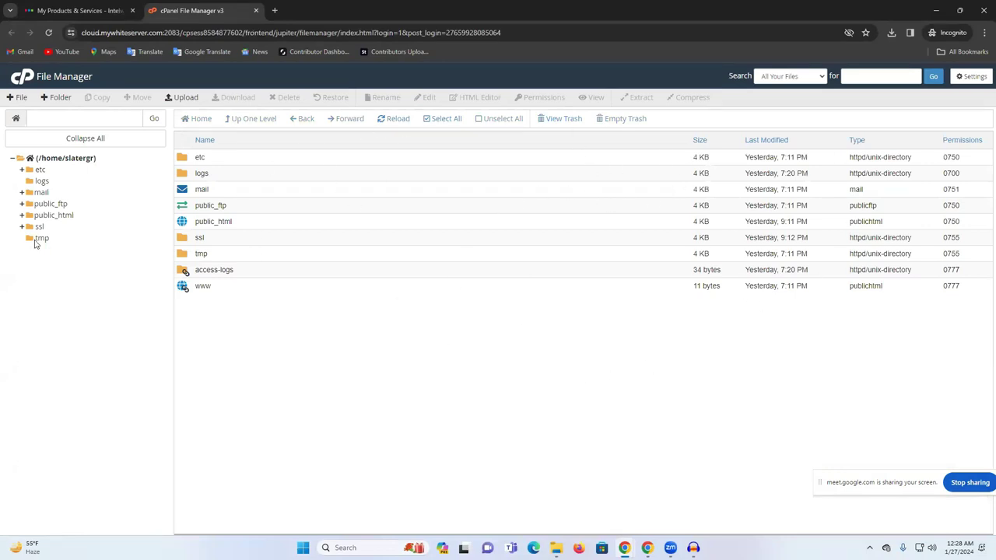
{"action": "left_click", "coordinate": [78, 9]}
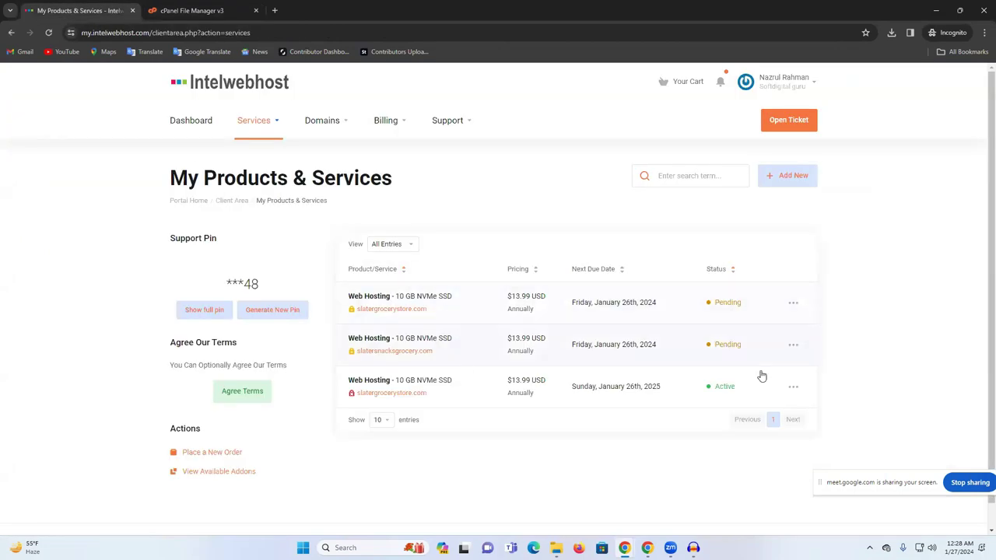
{"action": "left_click", "coordinate": [255, 123]}
{"action": "left_click", "coordinate": [268, 151]}
Open the slatergrocerystore.com active plan's details and log in to its cPanel.
{"action": "left_click", "coordinate": [793, 389]}
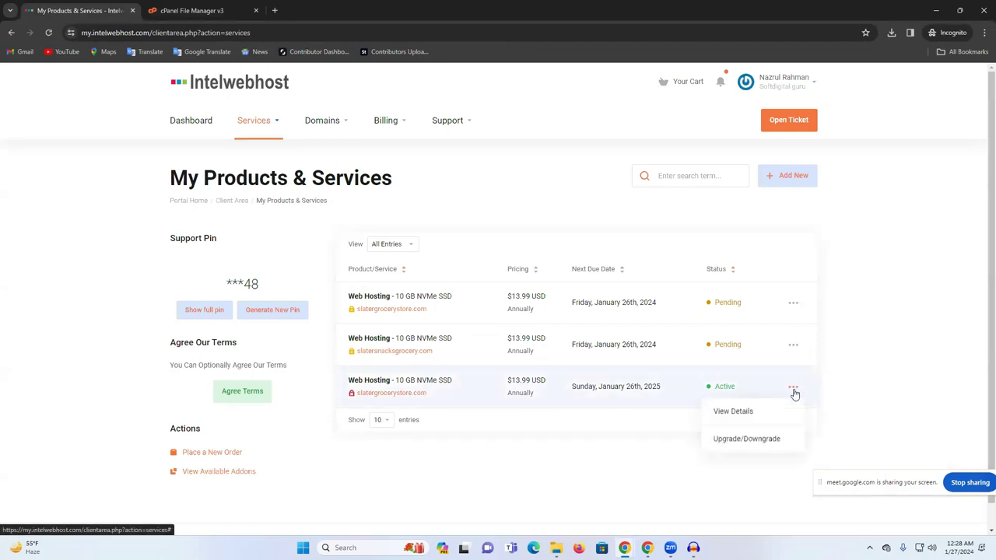
{"action": "left_click", "coordinate": [745, 410]}
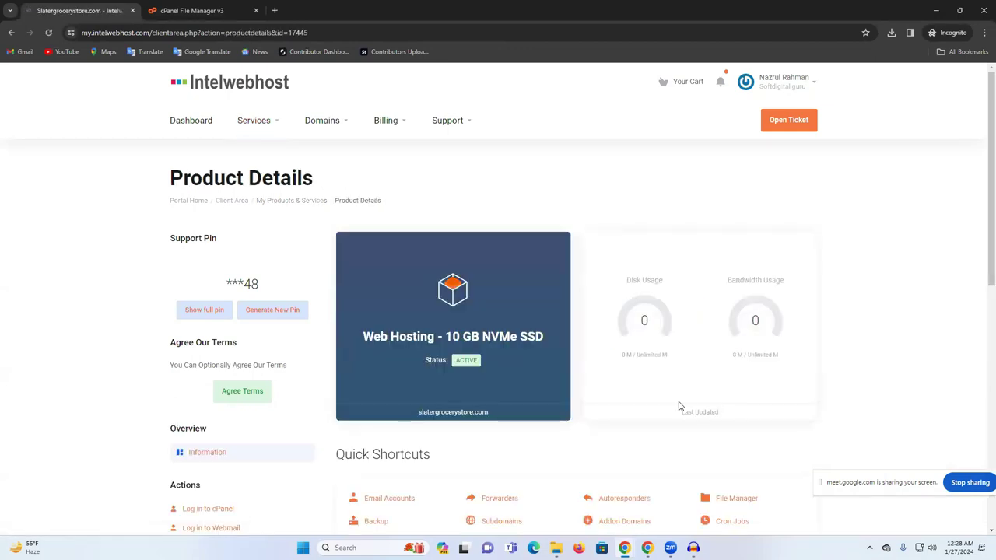
{"action": "scroll", "coordinate": [509, 378], "scroll_direction": "down", "scroll_amount": 1}
{"action": "scroll", "coordinate": [564, 374], "scroll_direction": "down", "scroll_amount": 2}
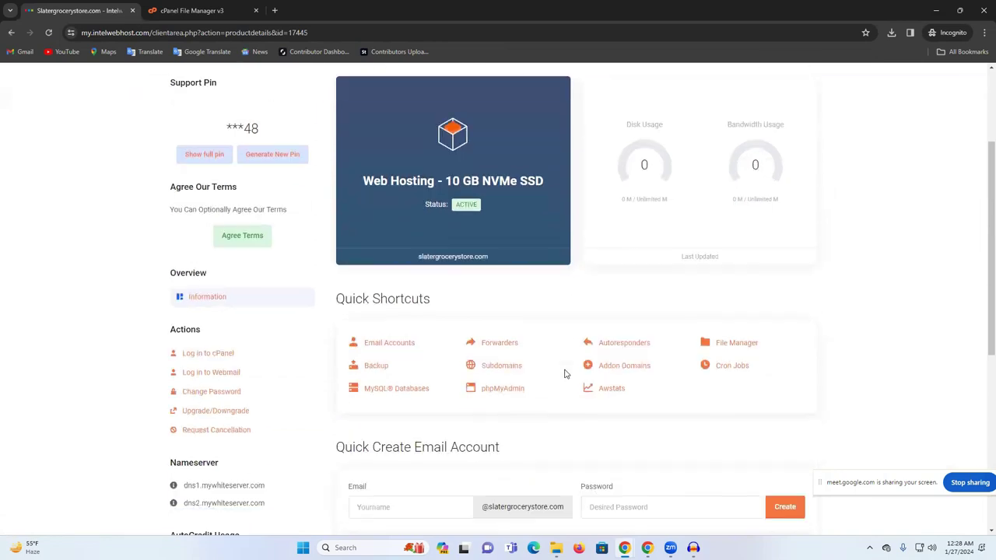
{"action": "scroll", "coordinate": [466, 358], "scroll_direction": "down", "scroll_amount": 7}
{"action": "scroll", "coordinate": [490, 358], "scroll_direction": "up", "scroll_amount": 7}
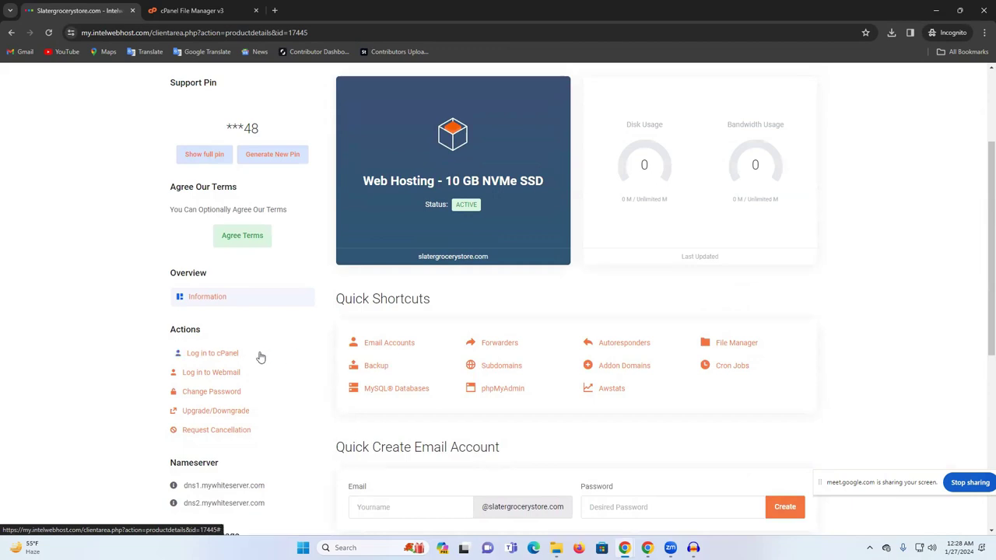
{"action": "left_click", "coordinate": [210, 356]}
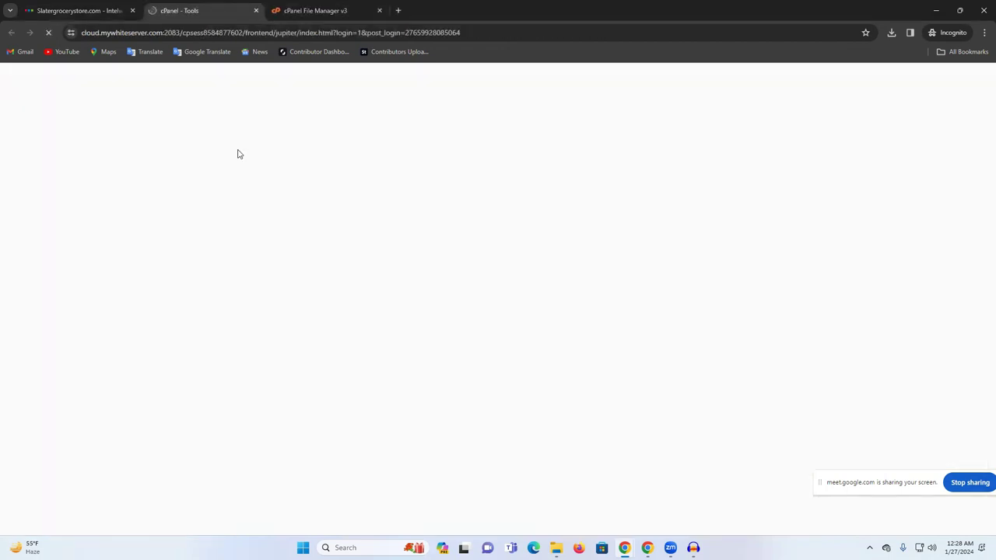
Close the File Manager tab and scroll the cPanel Tools page to the Files and Databases groups.
{"action": "left_click", "coordinate": [337, 11]}
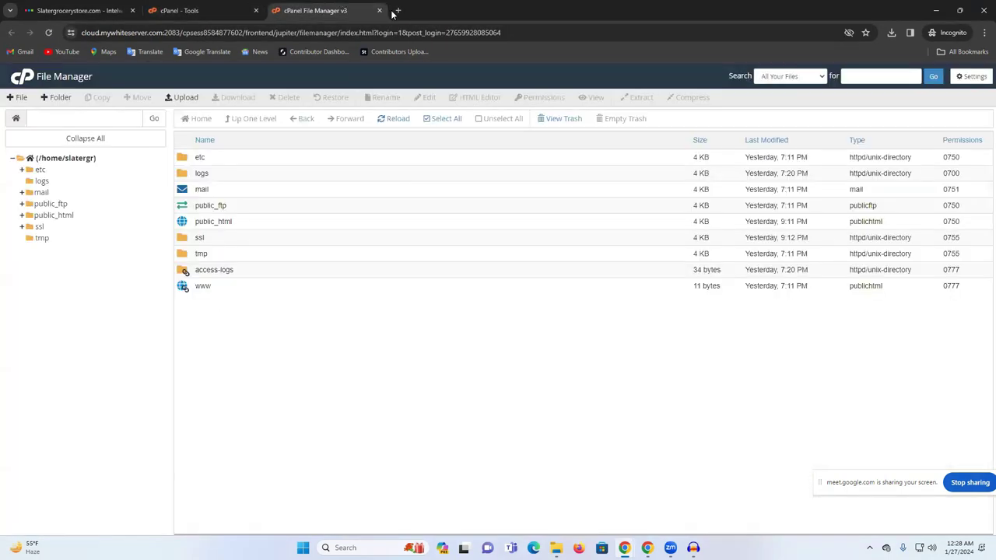
{"action": "left_click", "coordinate": [379, 10]}
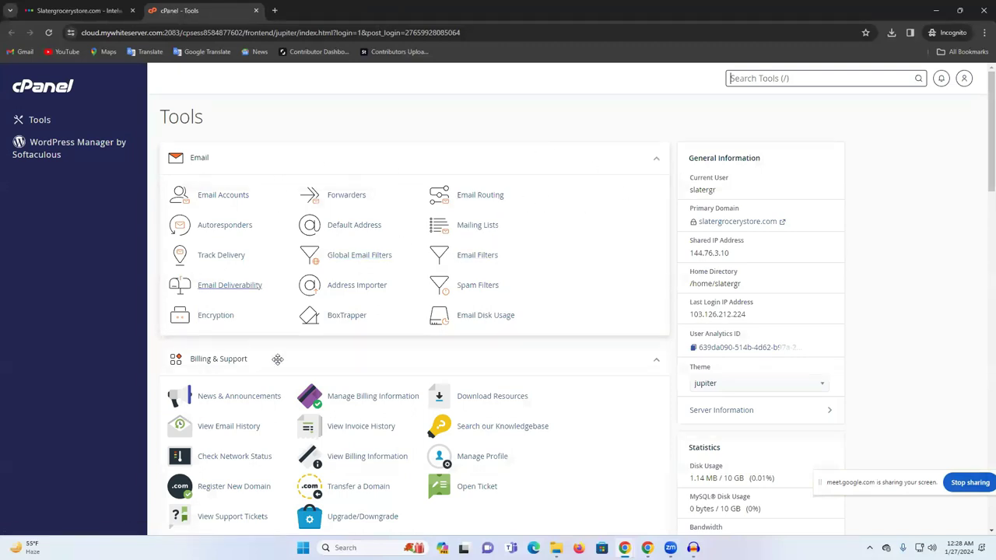
{"action": "scroll", "coordinate": [549, 270], "scroll_direction": "down", "scroll_amount": 5}
{"action": "scroll", "coordinate": [367, 283], "scroll_direction": "up", "scroll_amount": 3}
{"action": "scroll", "coordinate": [366, 283], "scroll_direction": "up", "scroll_amount": 2}
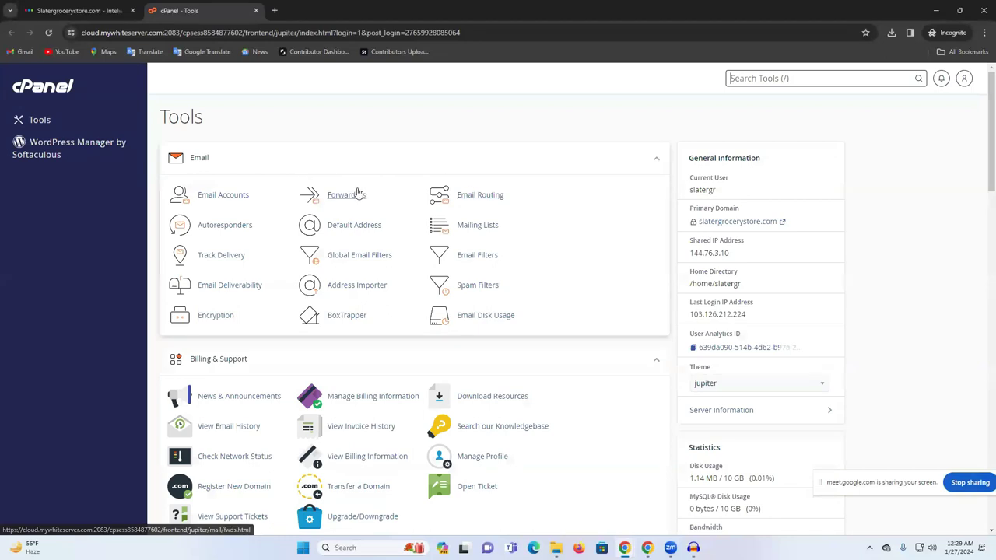
{"action": "scroll", "coordinate": [374, 194], "scroll_direction": "down", "scroll_amount": 2}
{"action": "scroll", "coordinate": [374, 193], "scroll_direction": "up", "scroll_amount": 2}
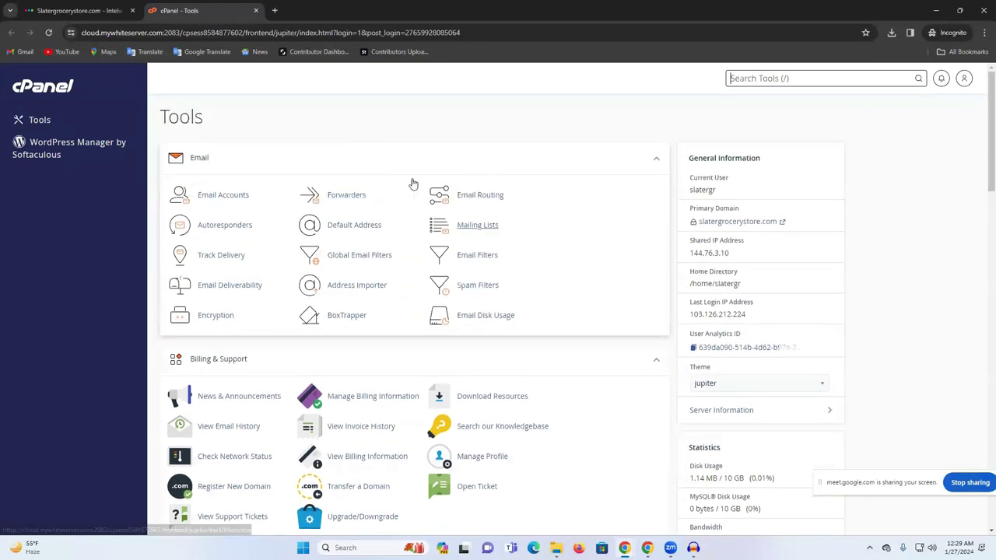
{"action": "scroll", "coordinate": [338, 226], "scroll_direction": "down", "scroll_amount": 4}
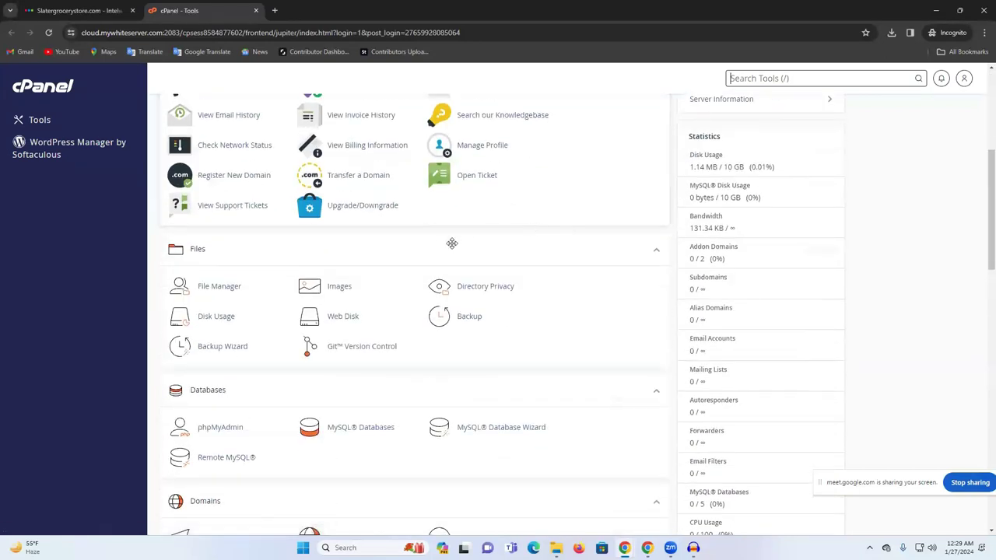
{"action": "scroll", "coordinate": [438, 246], "scroll_direction": "up", "scroll_amount": 2}
{"action": "scroll", "coordinate": [438, 247], "scroll_direction": "up", "scroll_amount": 2}
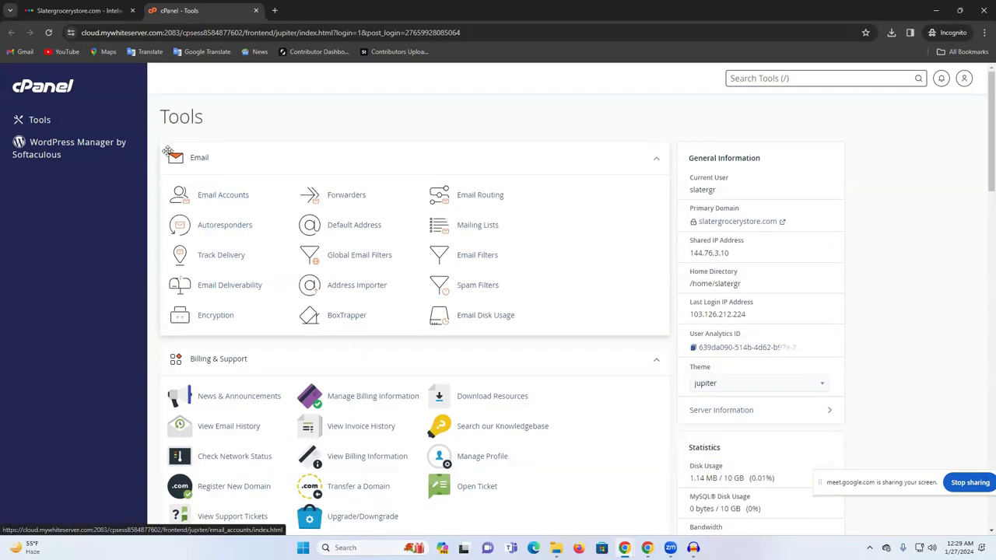
{"action": "scroll", "coordinate": [447, 203], "scroll_direction": "down", "scroll_amount": 4}
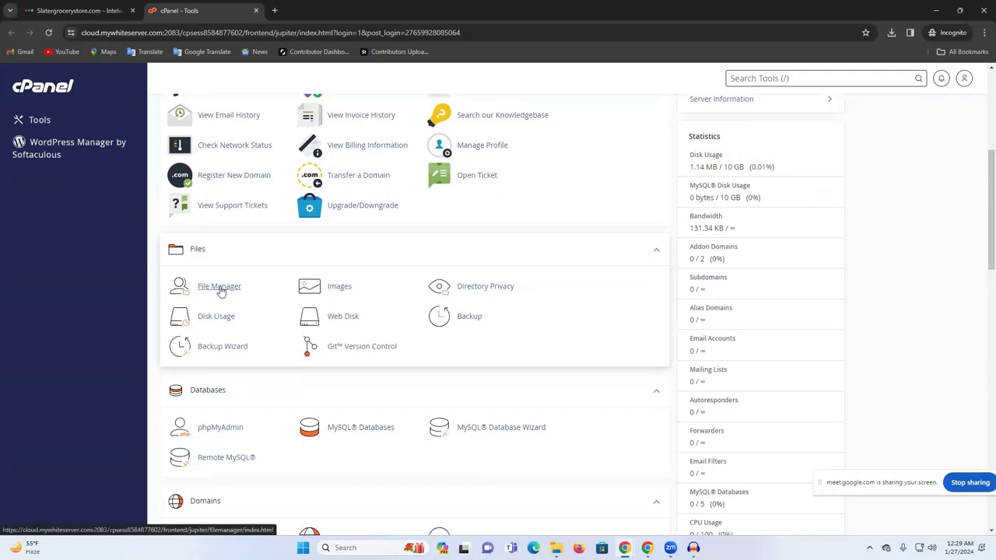
{"action": "scroll", "coordinate": [283, 276], "scroll_direction": "down", "scroll_amount": 15}
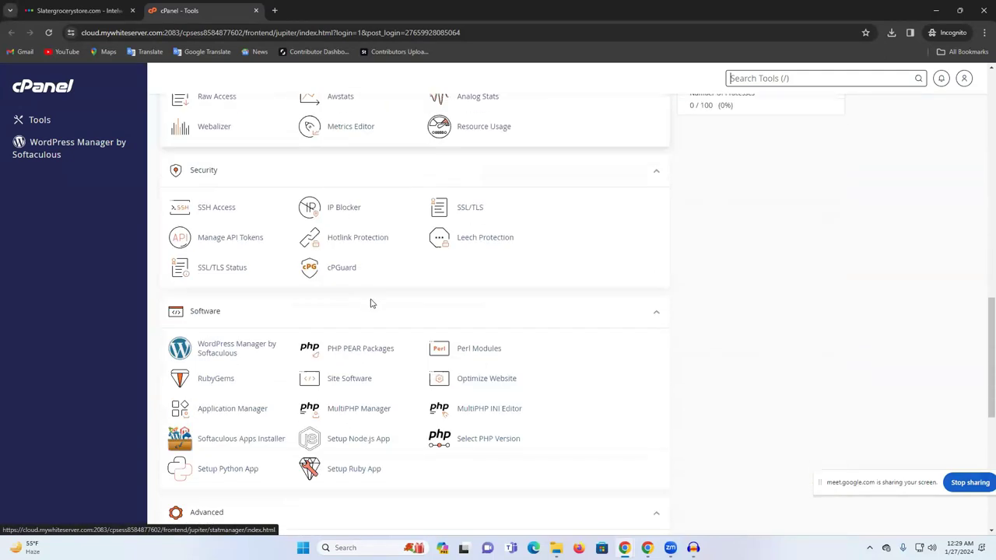
{"action": "scroll", "coordinate": [445, 380], "scroll_direction": "up", "scroll_amount": 8}
{"action": "scroll", "coordinate": [311, 380], "scroll_direction": "down", "scroll_amount": 8}
{"action": "scroll", "coordinate": [315, 376], "scroll_direction": "down", "scroll_amount": 1}
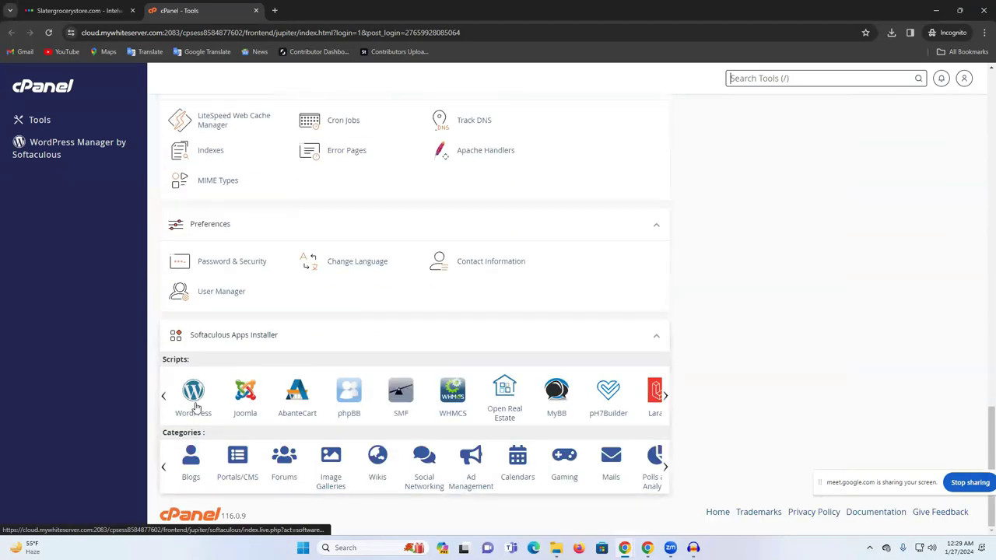
{"action": "scroll", "coordinate": [251, 387], "scroll_direction": "up", "scroll_amount": 6}
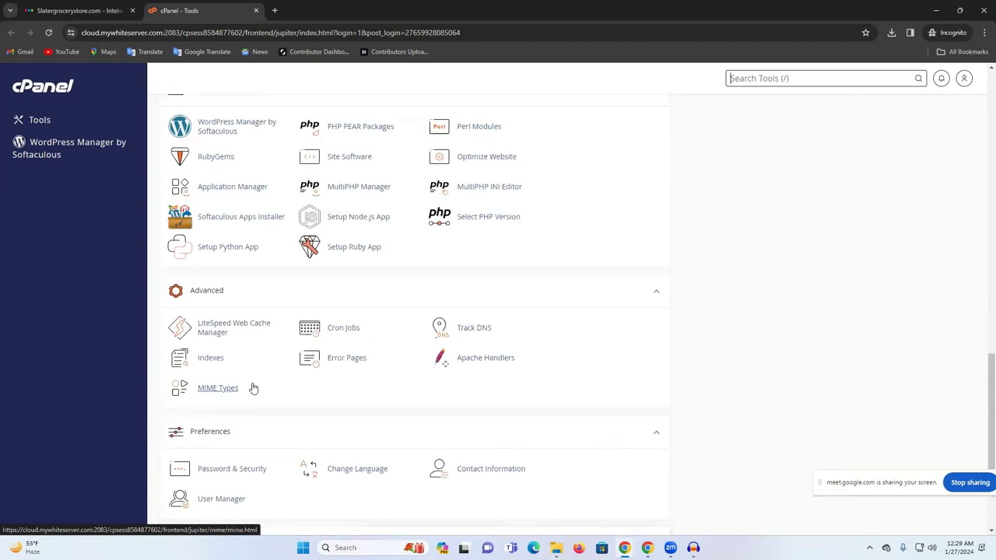
{"action": "scroll", "coordinate": [409, 382], "scroll_direction": "up", "scroll_amount": 8}
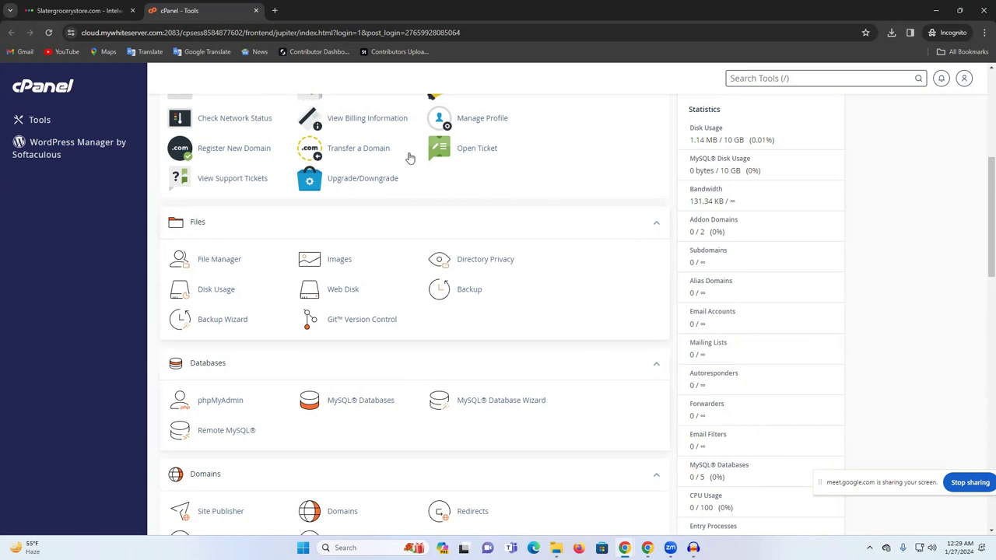
In File Manager, open public_html and move the cgi-bin folder to the trash.
{"action": "left_click", "coordinate": [226, 261]}
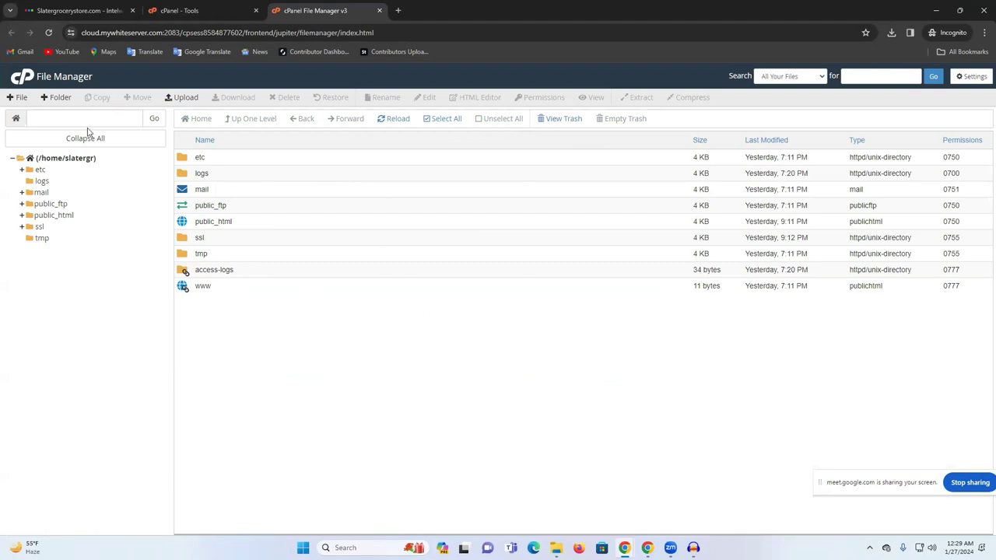
{"action": "double_click", "coordinate": [250, 224]}
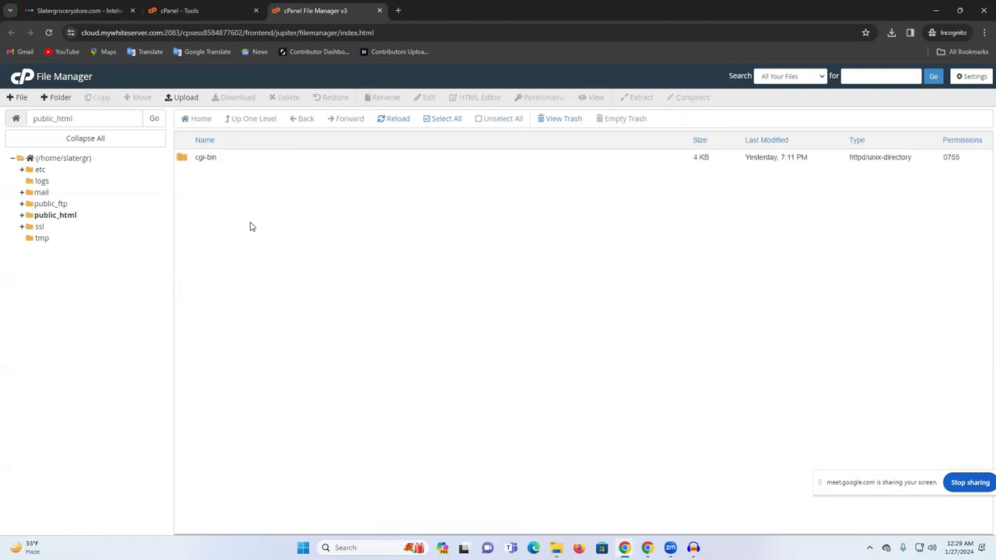
{"action": "left_click", "coordinate": [229, 160]}
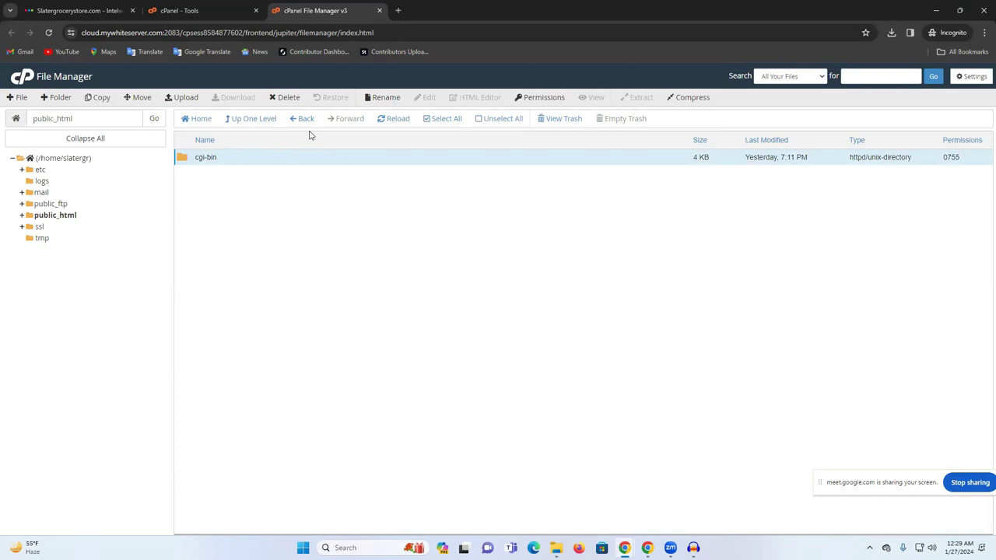
{"action": "left_click", "coordinate": [288, 98]}
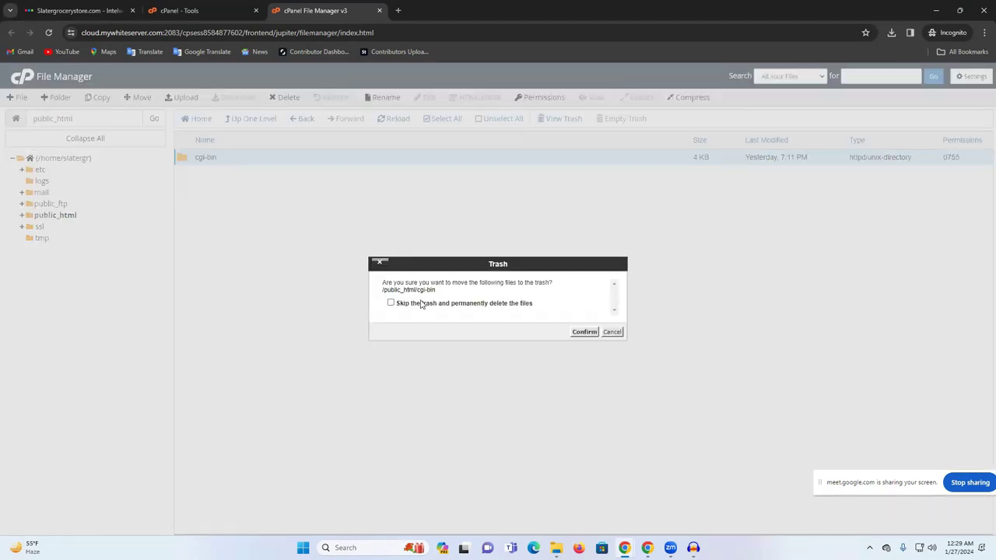
{"action": "left_click", "coordinate": [572, 333]}
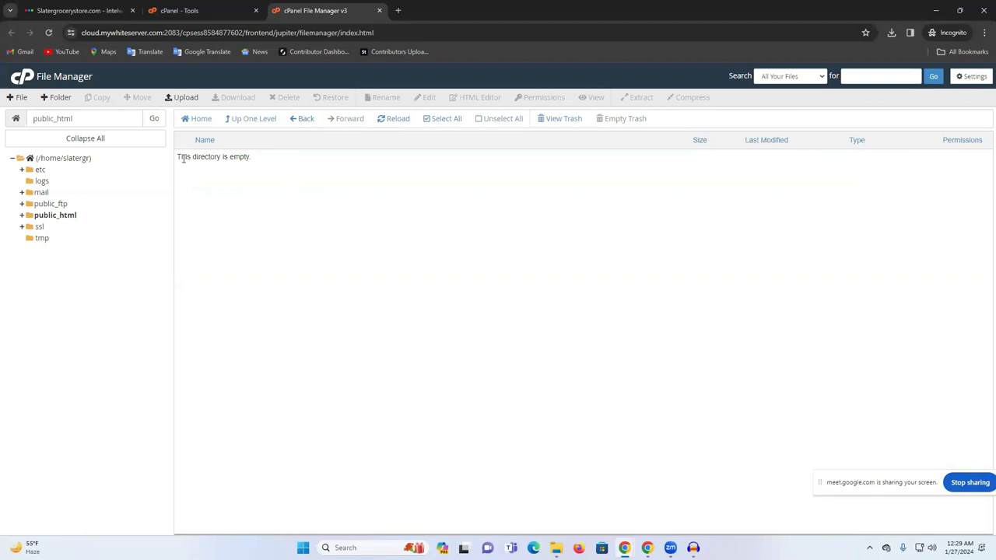
{"action": "left_click_drag", "start_coordinate": [184, 165], "coordinate": [358, 165]}
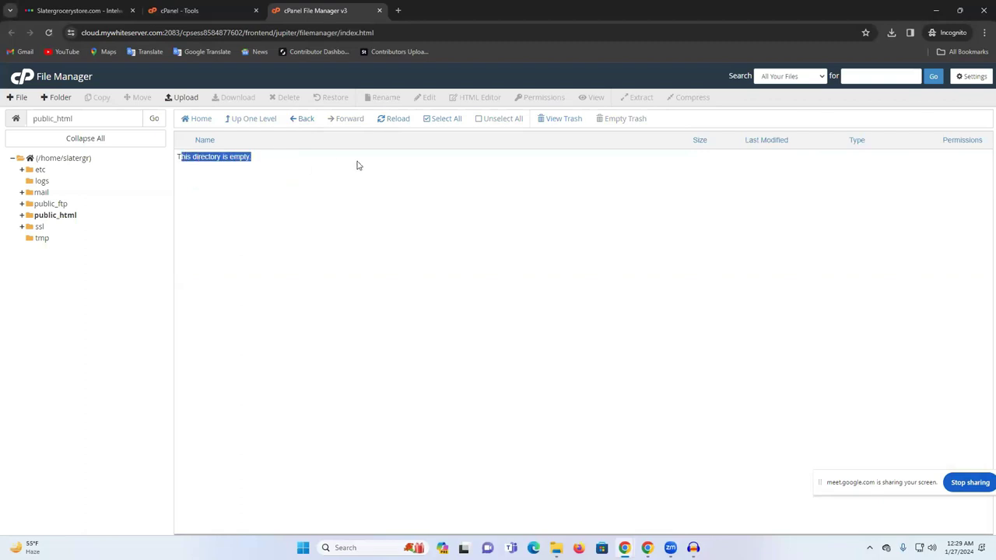
Open a new incognito tab and search Google for 'wordpress org'.
{"action": "left_click", "coordinate": [402, 11]}
{"action": "left_click", "coordinate": [327, 9]}
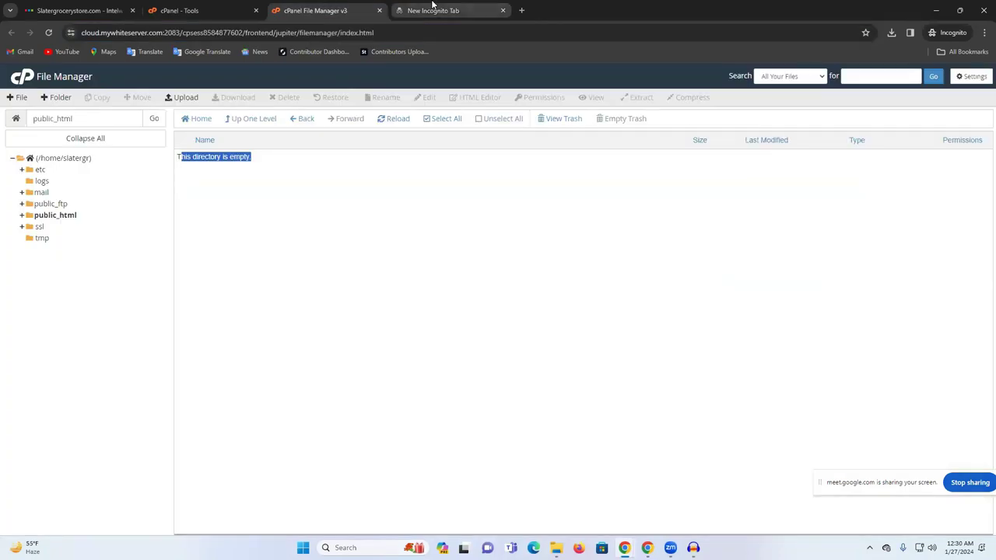
{"action": "left_click", "coordinate": [434, 8]}
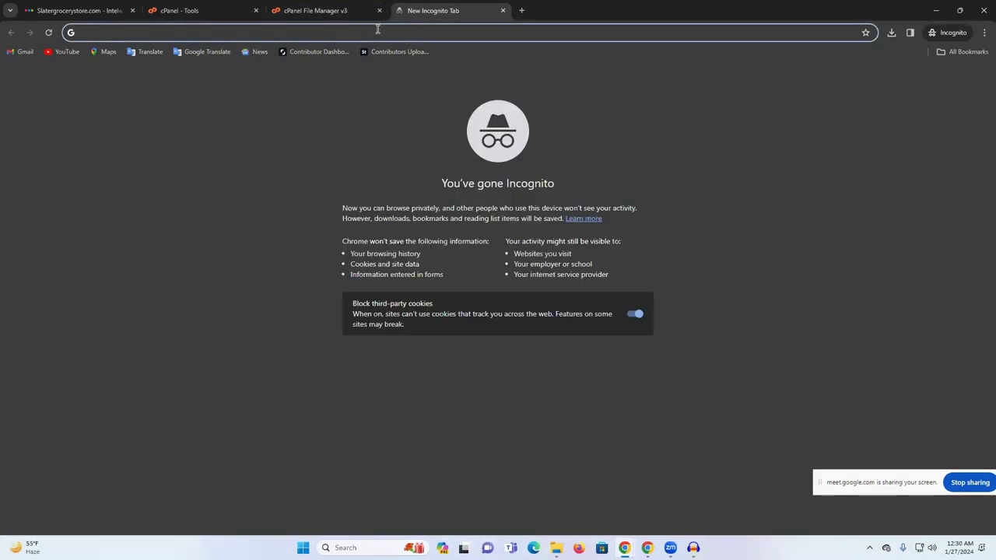
{"action": "type", "text": "word"}
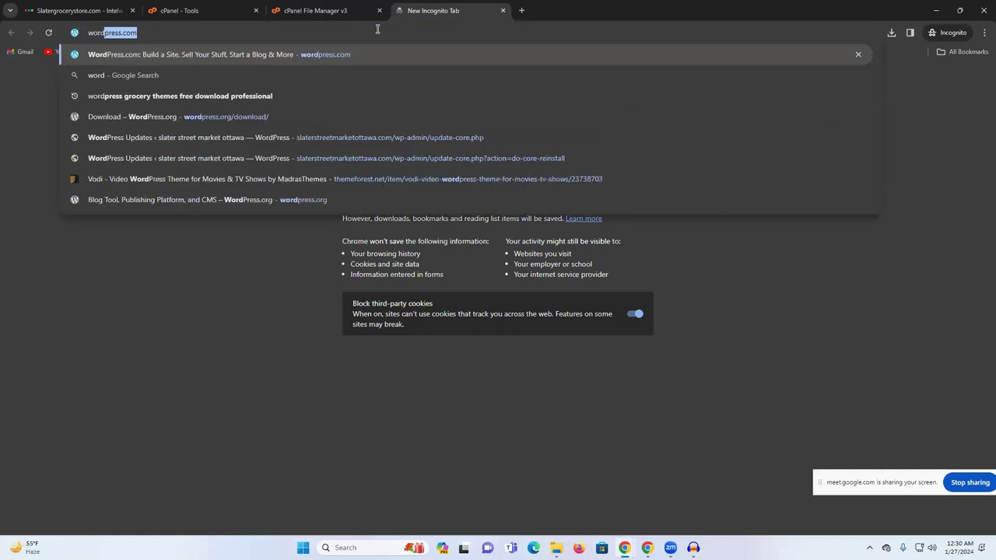
{"action": "type", "text": "press"}
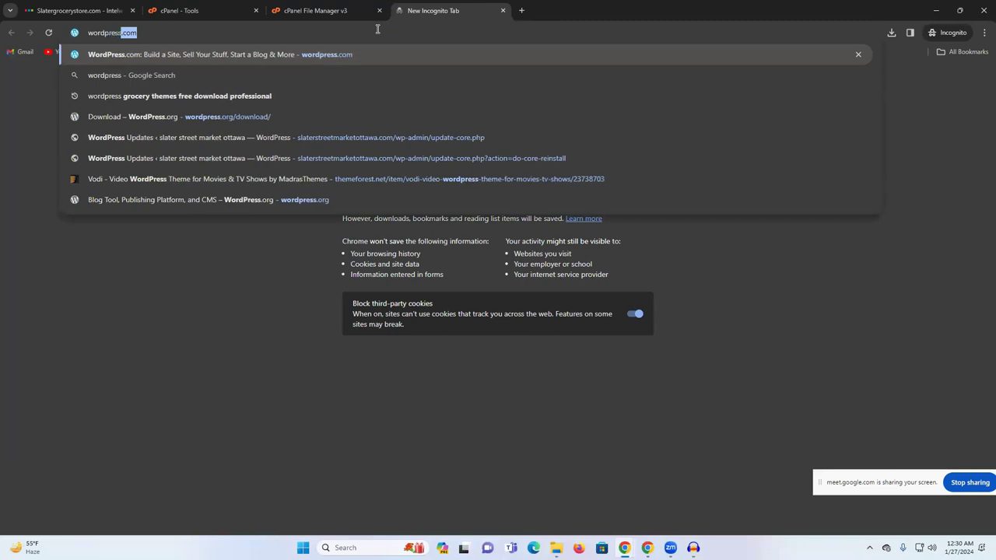
{"action": "type", "text": " org"}
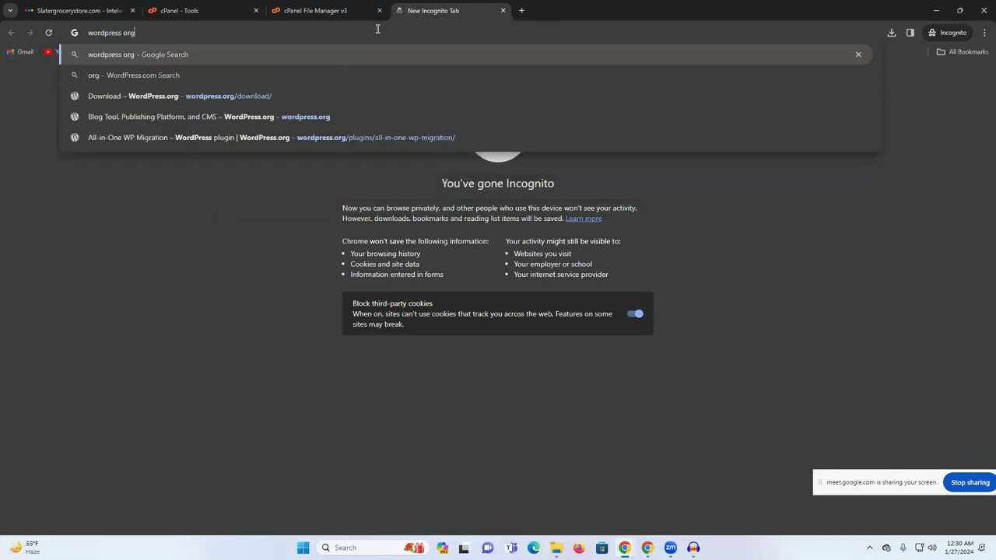
{"action": "key", "text": "Return"}
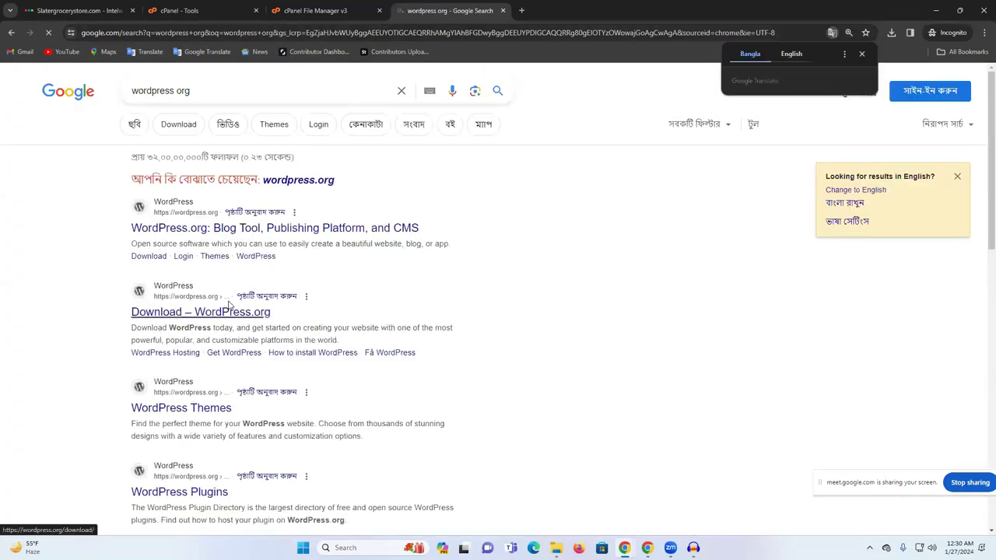
Download WordPress 6.4.2 from WordPress.org and cancel the duplicate wordpress-6.4.2 (1).zip download.
{"action": "left_click", "coordinate": [223, 312]}
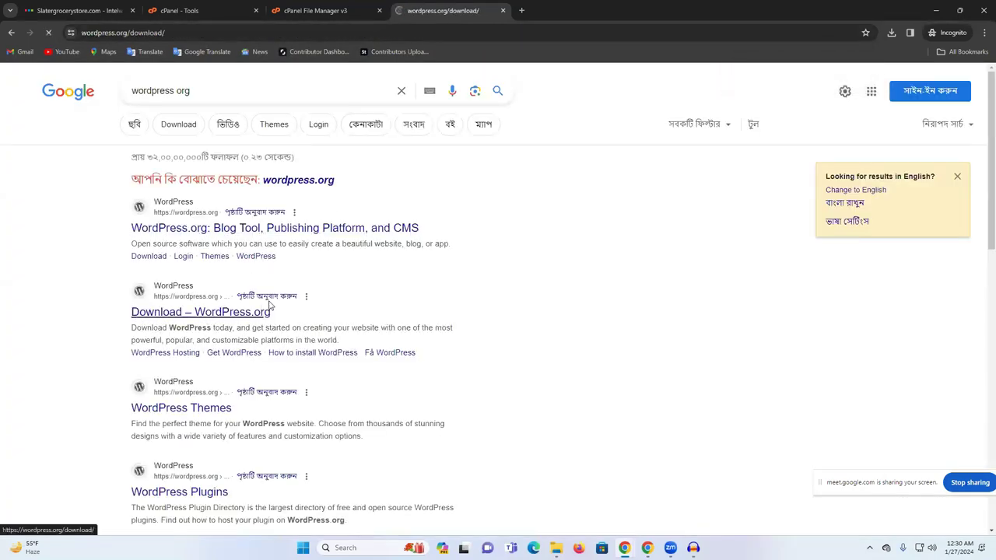
{"action": "scroll", "coordinate": [306, 238], "scroll_direction": "down", "scroll_amount": 2}
{"action": "scroll", "coordinate": [306, 238], "scroll_direction": "up", "scroll_amount": 1}
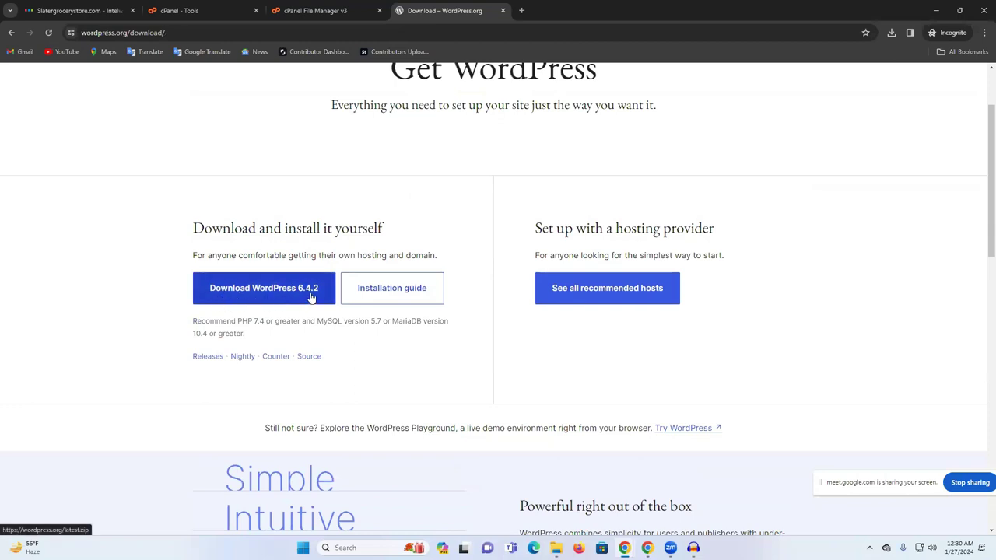
{"action": "scroll", "coordinate": [291, 305], "scroll_direction": "up", "scroll_amount": 1}
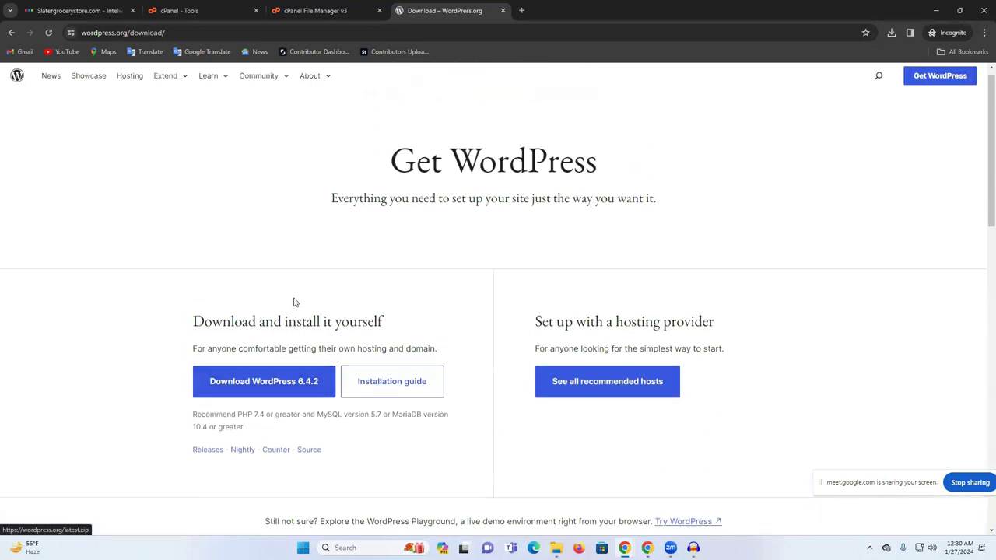
{"action": "scroll", "coordinate": [290, 304], "scroll_direction": "down", "scroll_amount": 2}
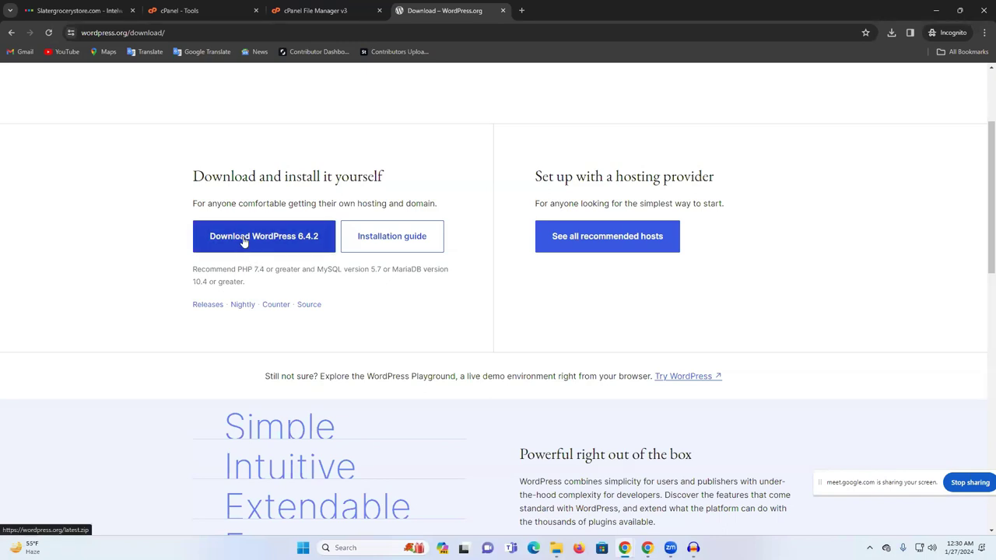
{"action": "left_click", "coordinate": [244, 238]}
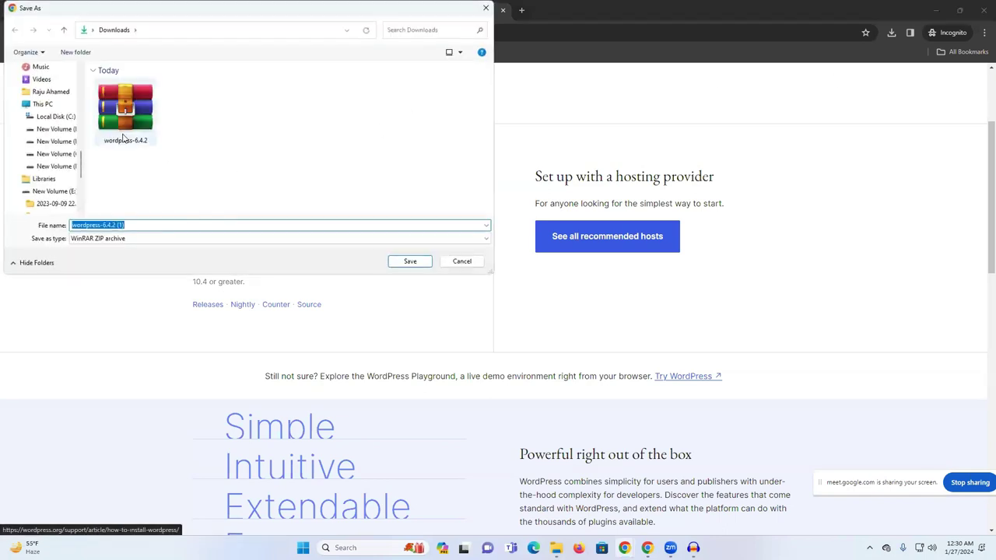
{"action": "left_click", "coordinate": [420, 261]}
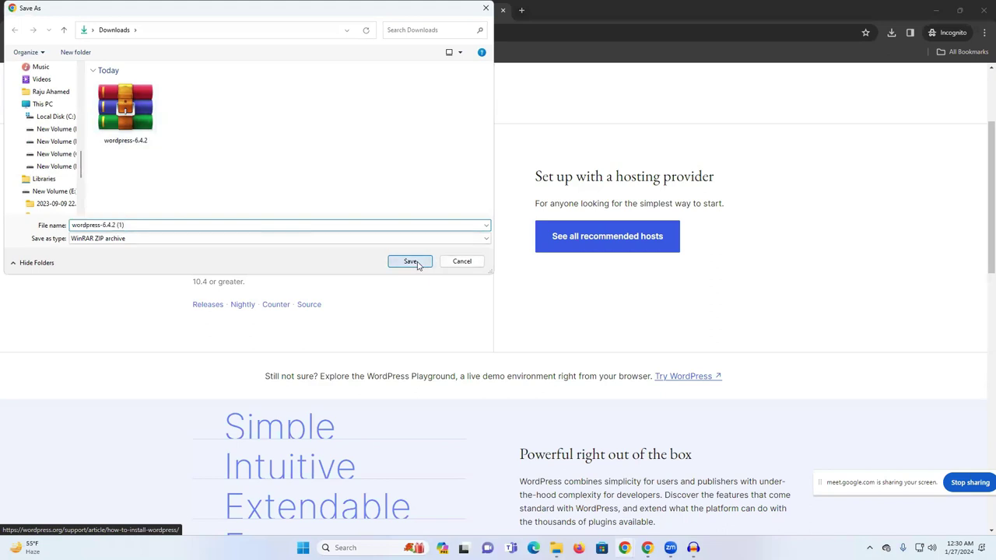
{"action": "left_click", "coordinate": [893, 34]}
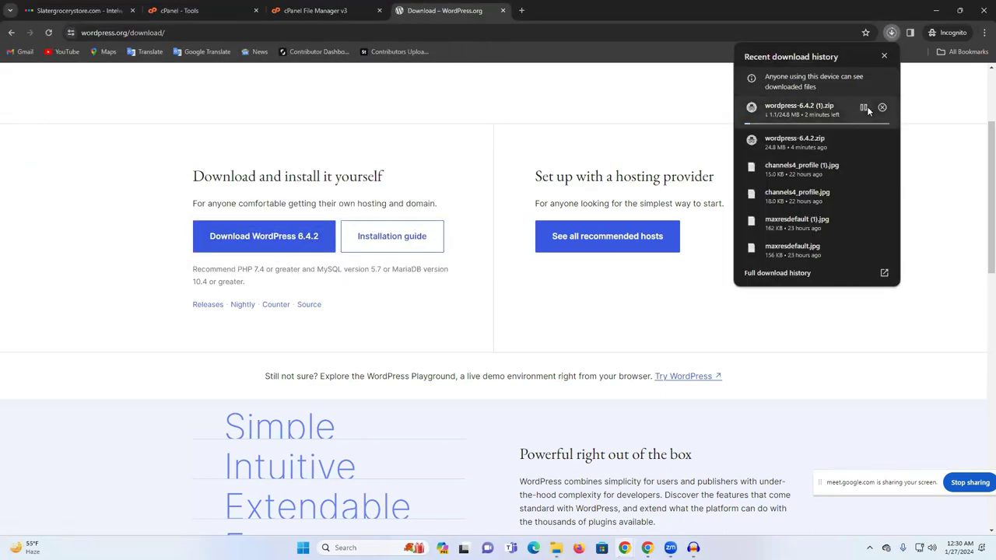
{"action": "left_click", "coordinate": [882, 109]}
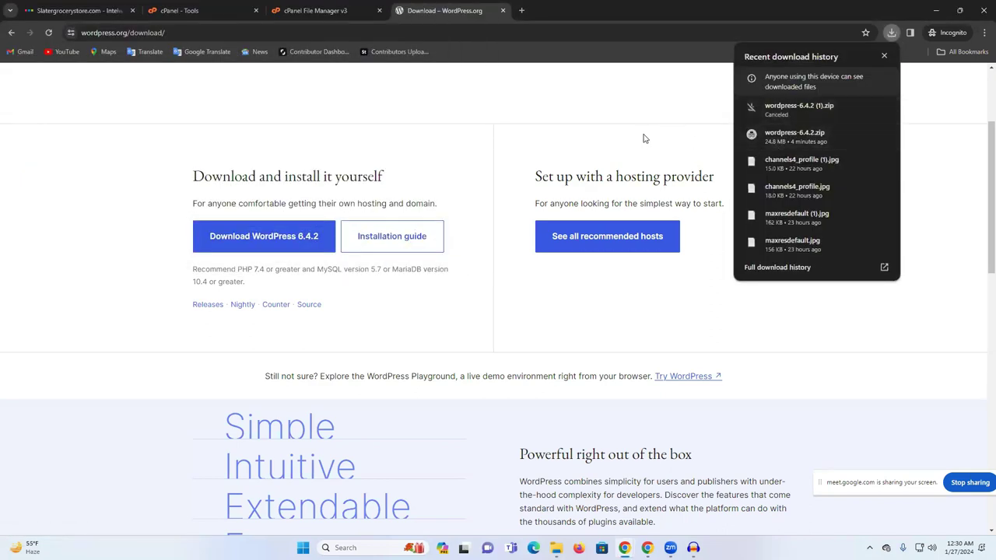
Close the download history panel and return to the cPanel File Manager tab.
{"action": "left_click", "coordinate": [186, 11]}
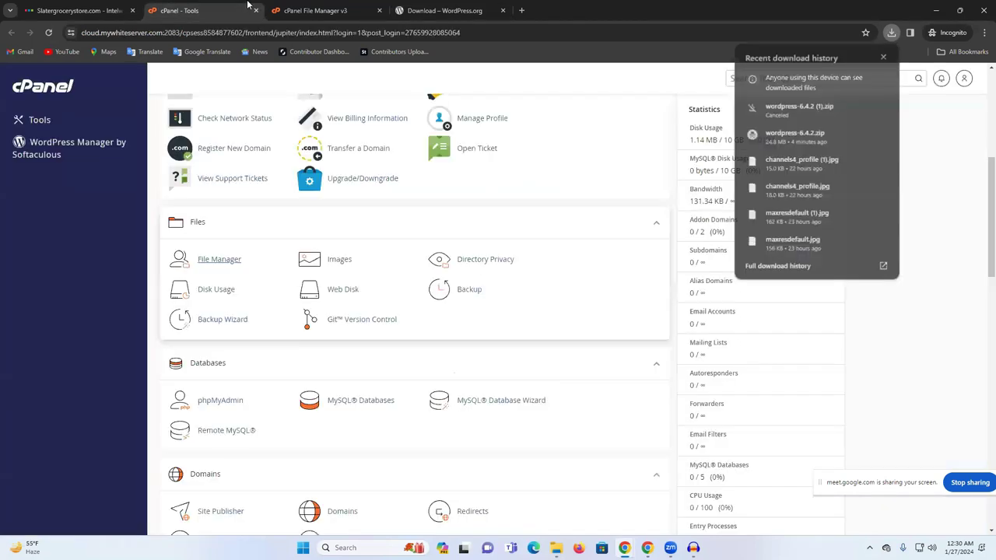
{"action": "left_click", "coordinate": [319, 10]}
{"action": "left_click", "coordinate": [210, 10]}
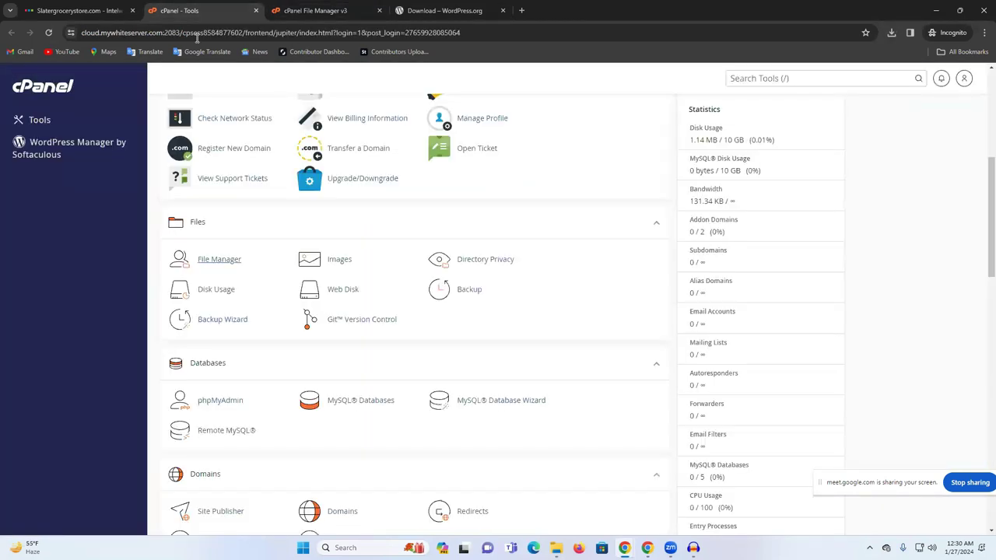
{"action": "left_click", "coordinate": [311, 10]}
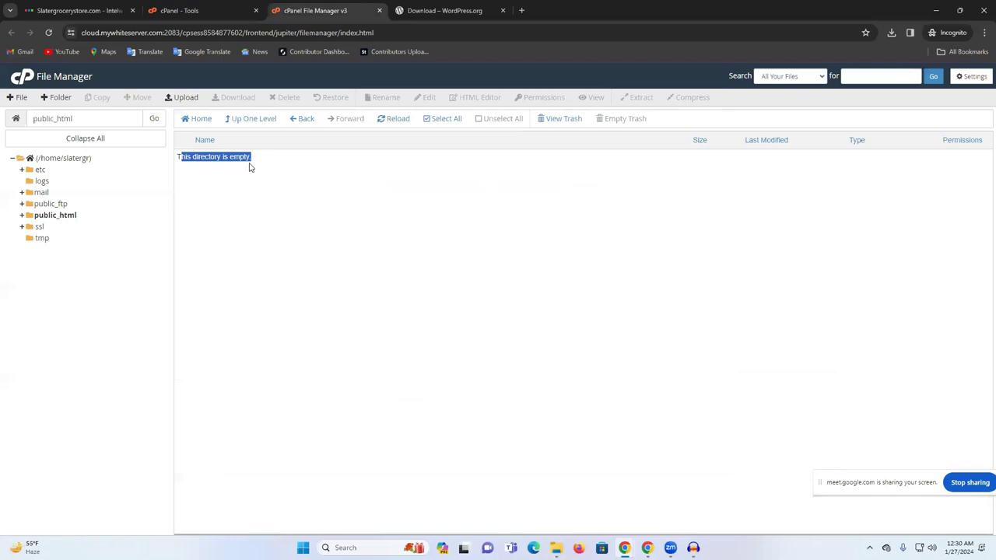
Upload wordpress-6.4.2.zip into public_html and go back to its file listing.
{"action": "left_click", "coordinate": [181, 97]}
{"action": "left_click", "coordinate": [502, 245]}
{"action": "left_click", "coordinate": [101, 109]}
{"action": "left_click", "coordinate": [409, 262]}
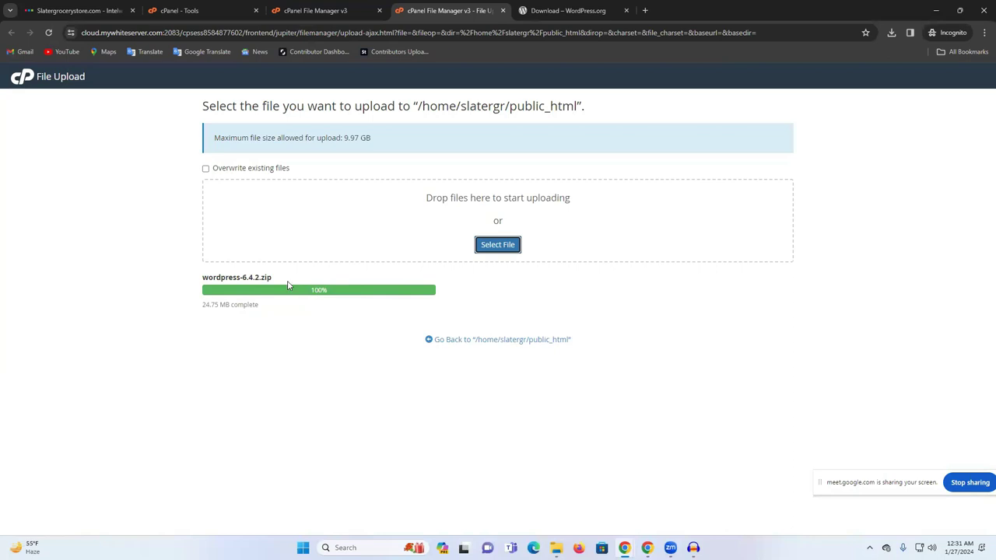
{"action": "left_click", "coordinate": [447, 342]}
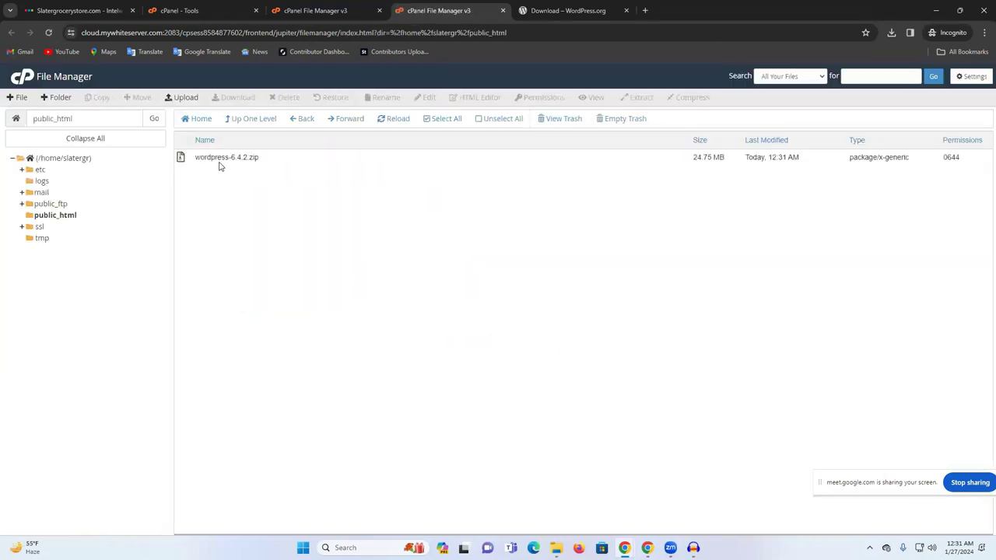
Extract wordpress-6.4.2.zip into public_html and select the resulting wordpress folder.
{"action": "right_click", "coordinate": [221, 158]}
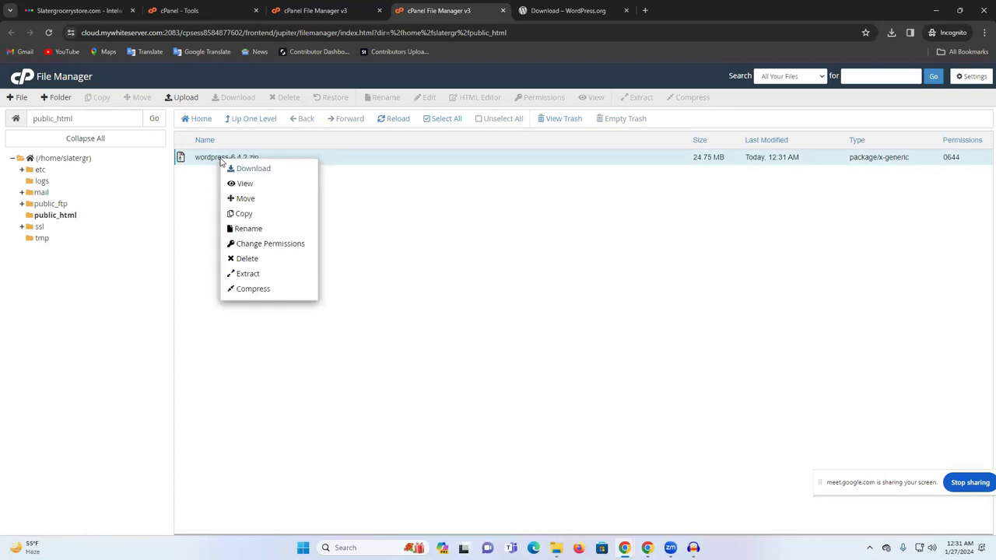
{"action": "left_click", "coordinate": [249, 274]}
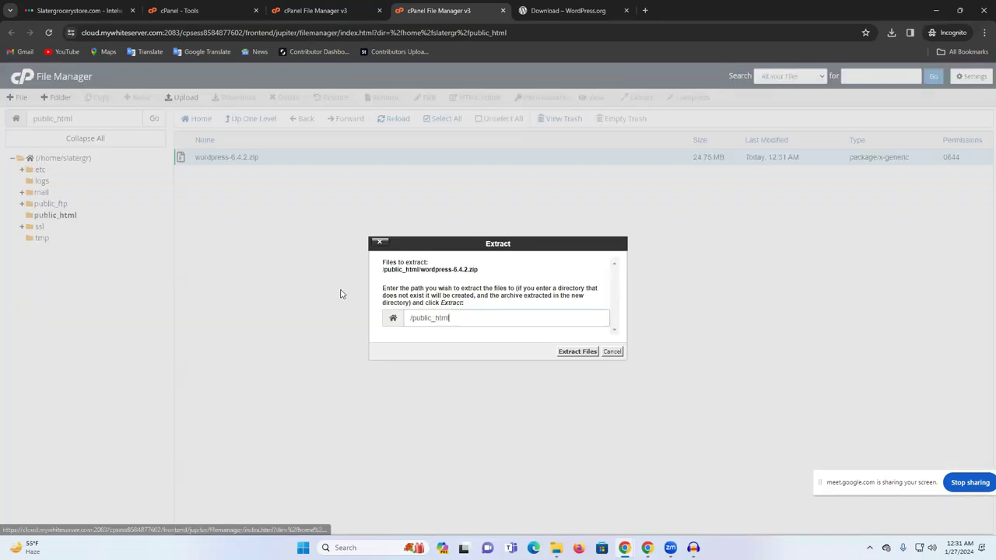
{"action": "left_click", "coordinate": [576, 352]}
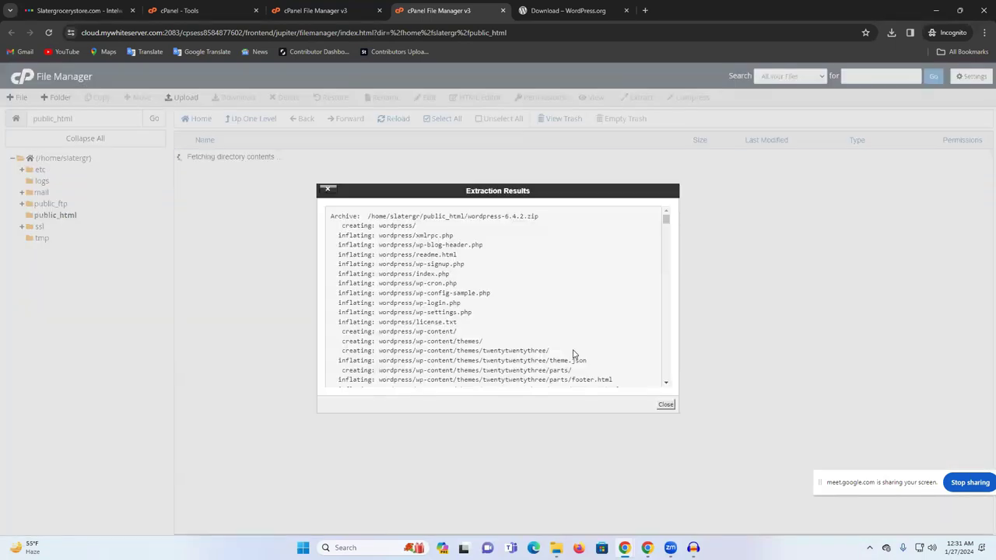
{"action": "left_click", "coordinate": [667, 404]}
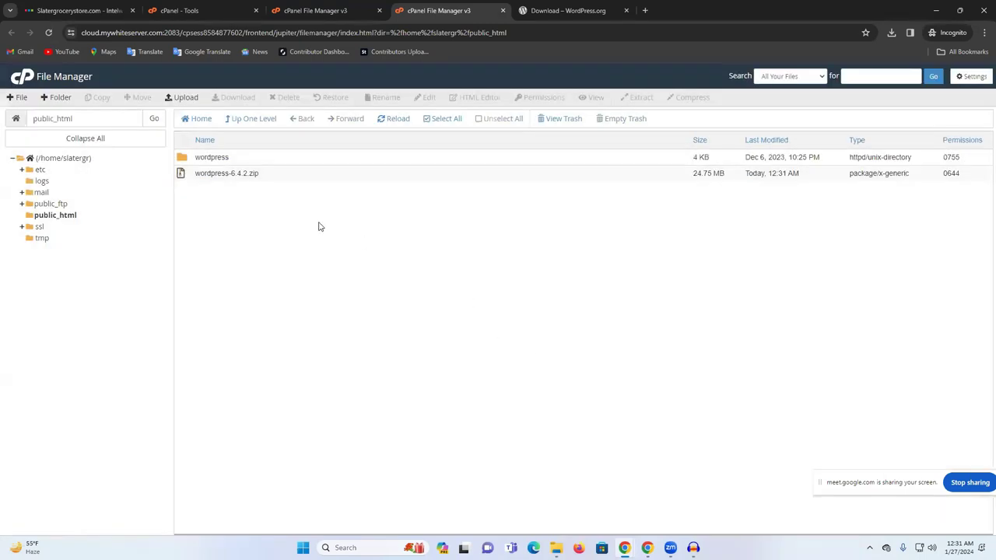
{"action": "left_click", "coordinate": [234, 159]}
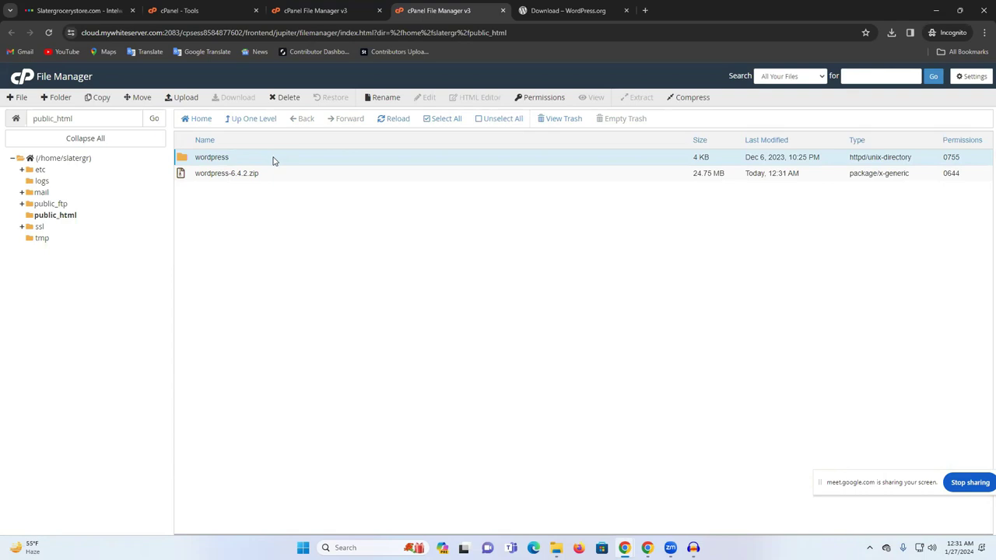
Browse the wordpress folder and its wp-content subfolder, then switch to the WordPress.org tab.
{"action": "double_click", "coordinate": [273, 160]}
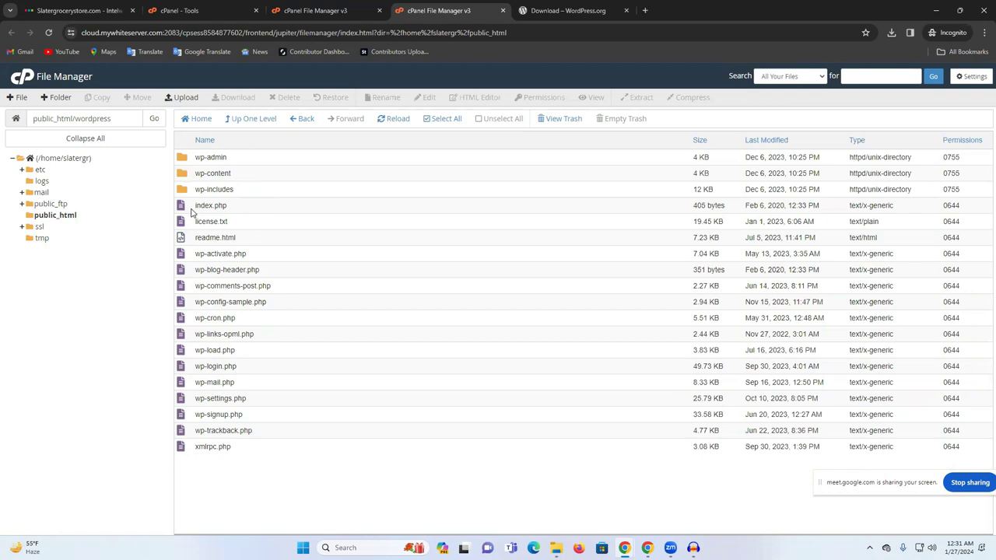
{"action": "double_click", "coordinate": [265, 175]}
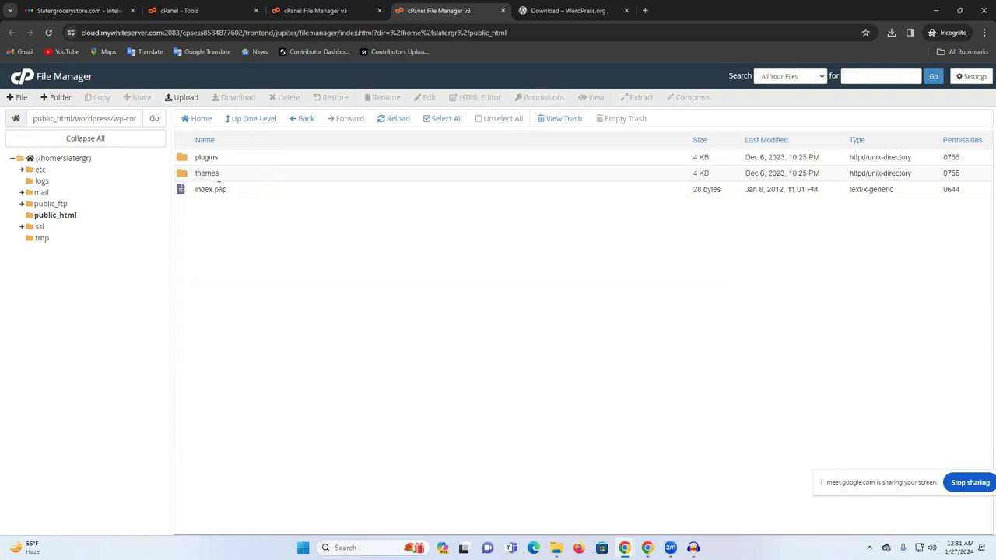
{"action": "left_click", "coordinate": [300, 119]}
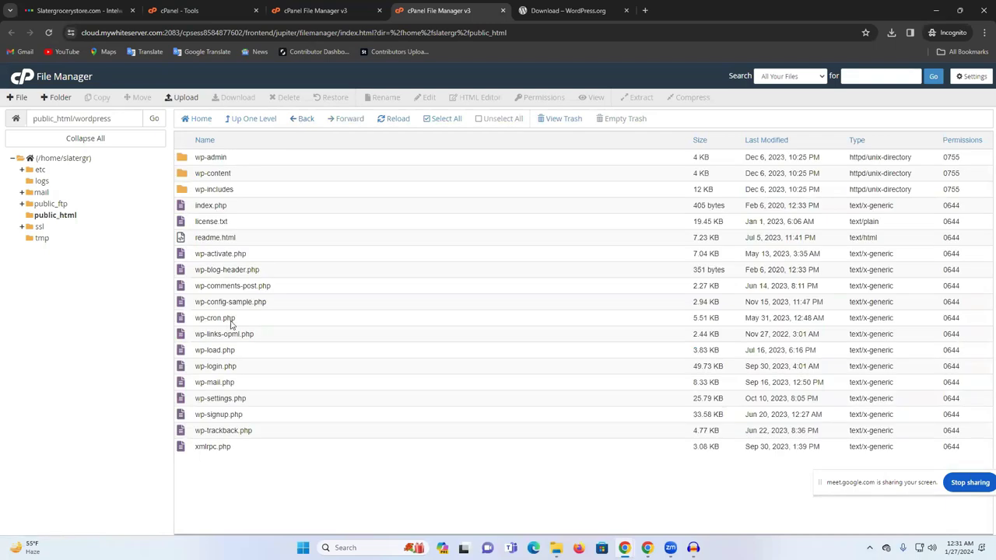
{"action": "left_click", "coordinate": [568, 10]}
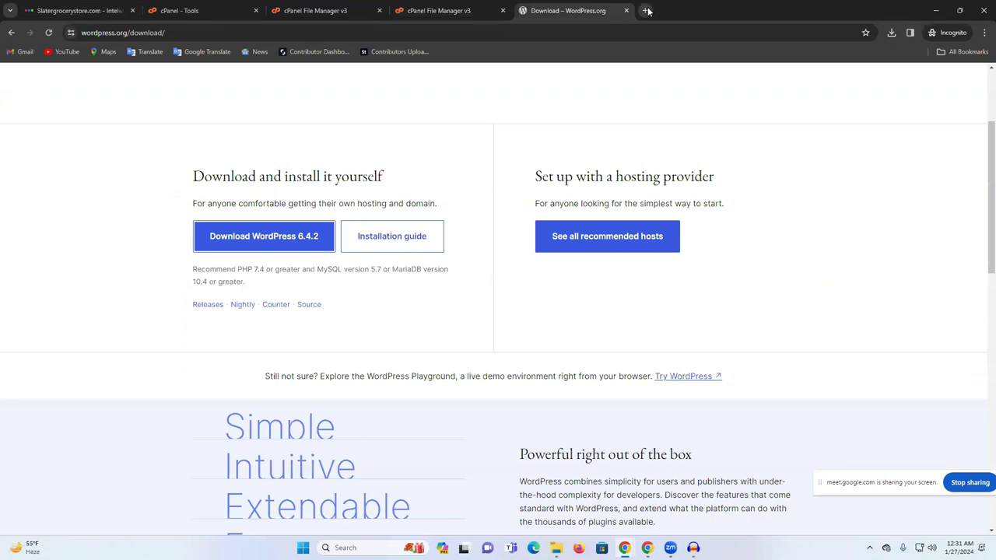
Open slatergrocerystore.com and check its Index of / listing of the wordpress folder and zip.
{"action": "left_click", "coordinate": [78, 10]}
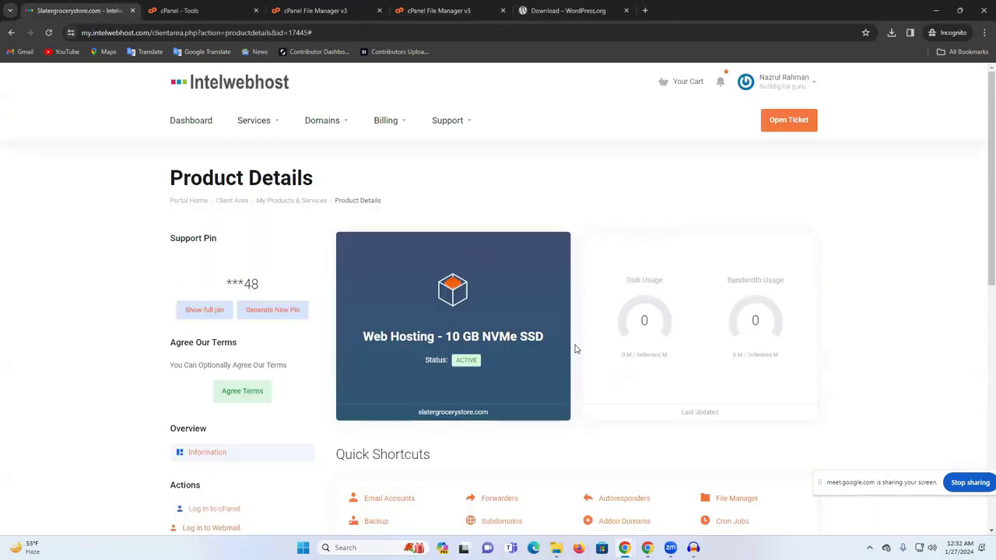
{"action": "left_click_drag", "start_coordinate": [420, 410], "coordinate": [464, 414]}
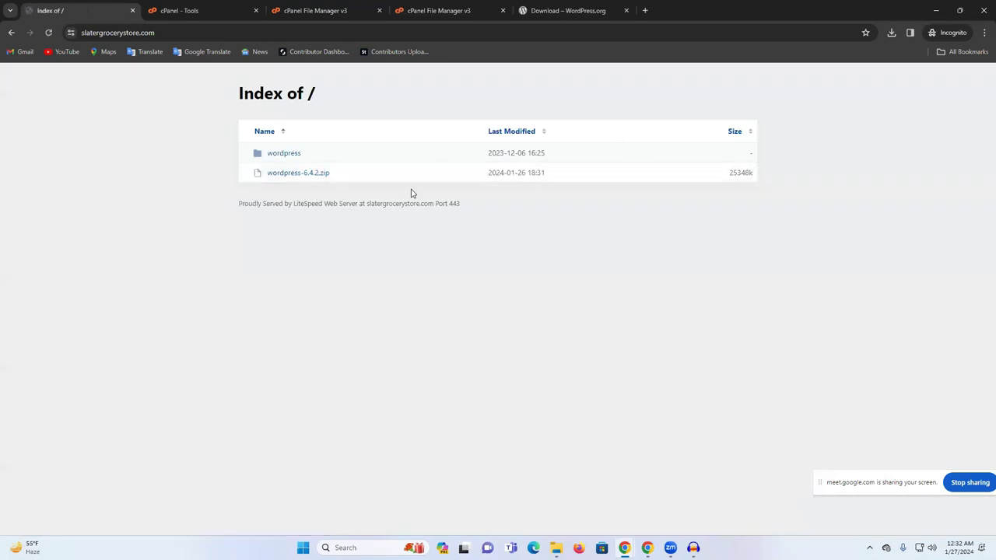
{"action": "left_click_drag", "start_coordinate": [224, 92], "coordinate": [416, 86]}
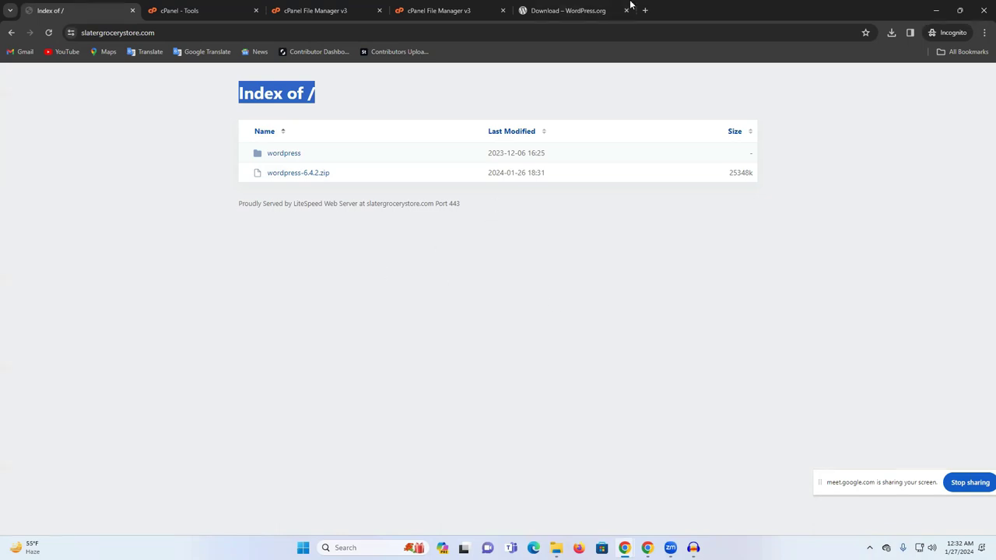
Return to the File Manager tab showing public_html/wordpress.
{"action": "left_click", "coordinate": [573, 9]}
{"action": "left_click", "coordinate": [330, 10]}
{"action": "left_click", "coordinate": [440, 10]}
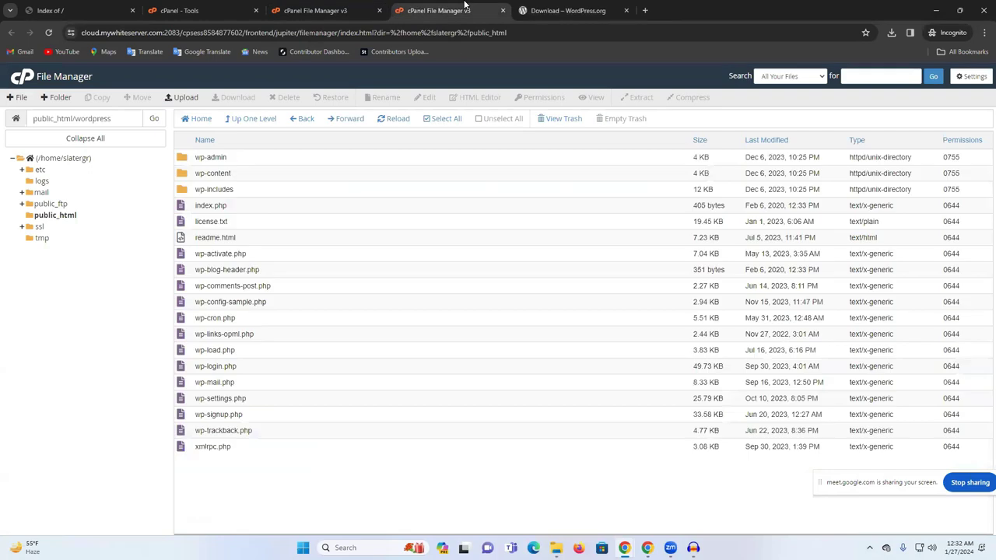
Move every file and folder in wordpress to /public_html/, then go back up to public_html.
{"action": "left_click", "coordinate": [255, 158]}
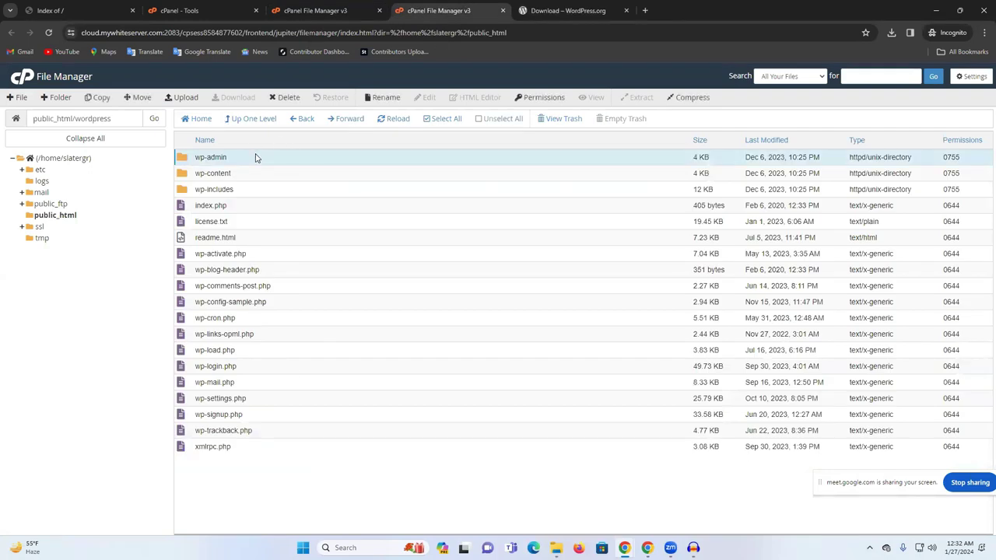
{"action": "left_click", "coordinate": [440, 121]}
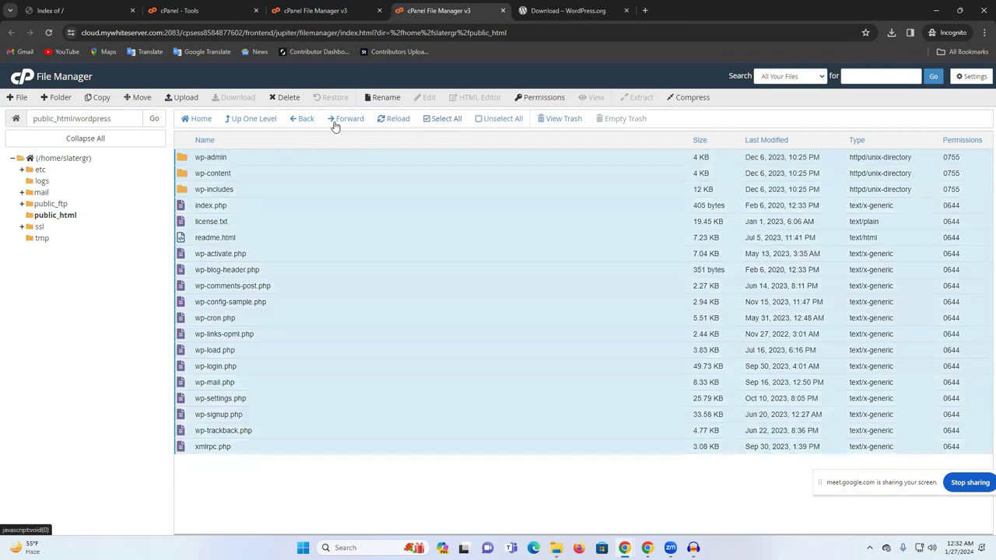
{"action": "left_click", "coordinate": [136, 99]}
{"action": "left_click_drag", "start_coordinate": [445, 343], "coordinate": [455, 343]}
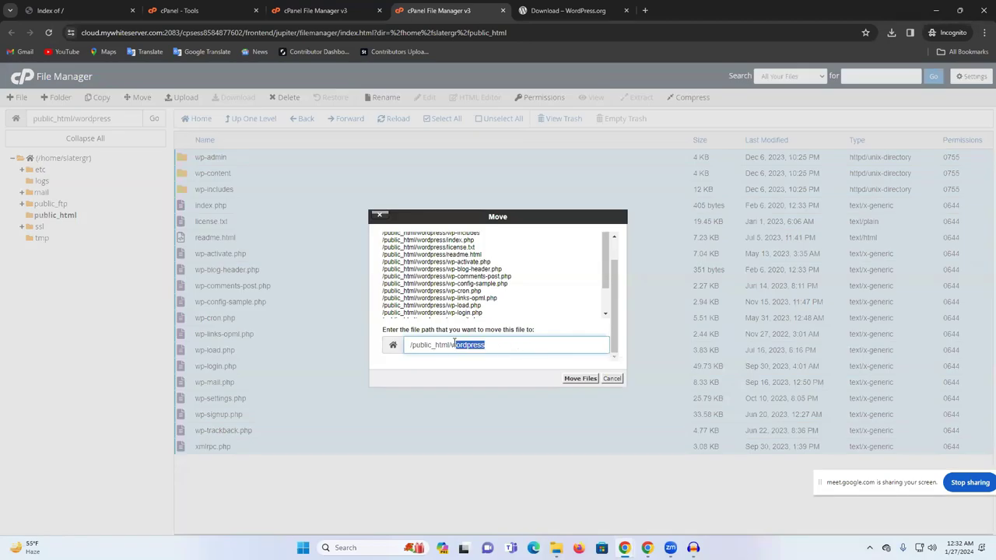
{"action": "key", "text": "BackSpace"}
{"action": "left_click", "coordinate": [581, 378]}
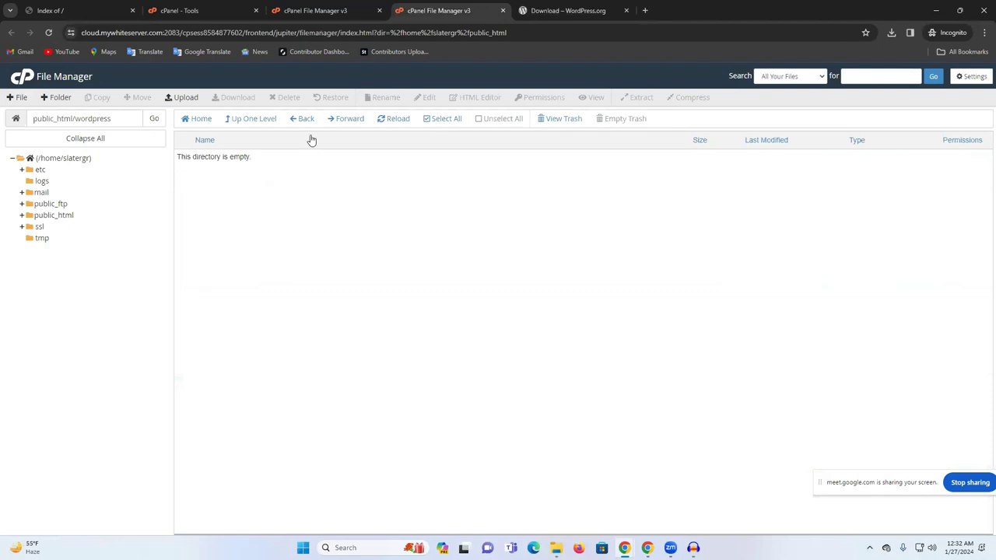
{"action": "left_click", "coordinate": [303, 119]}
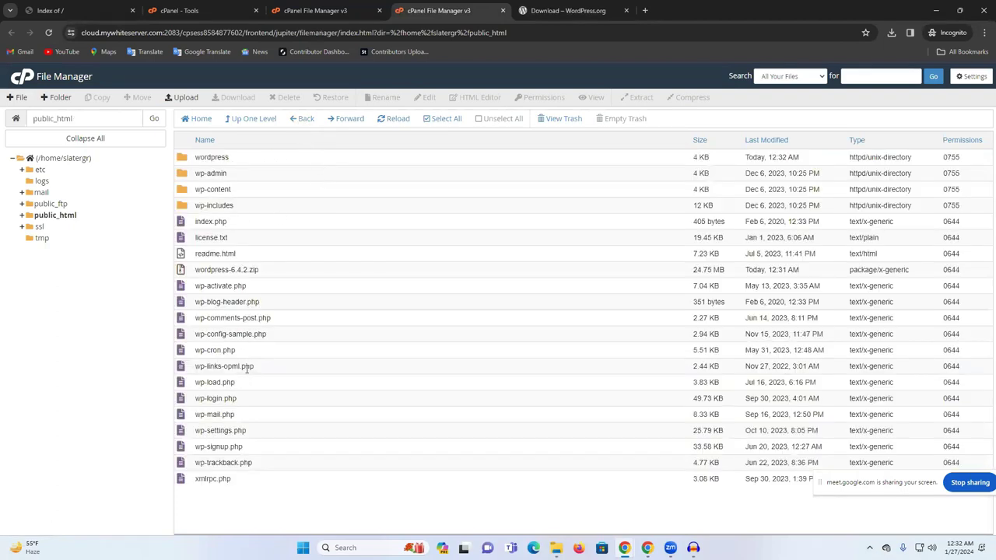
Permanently delete wordpress-6.4.2.zip from public_html, skipping the trash, then return to WordPress.org.
{"action": "left_click", "coordinate": [291, 275]}
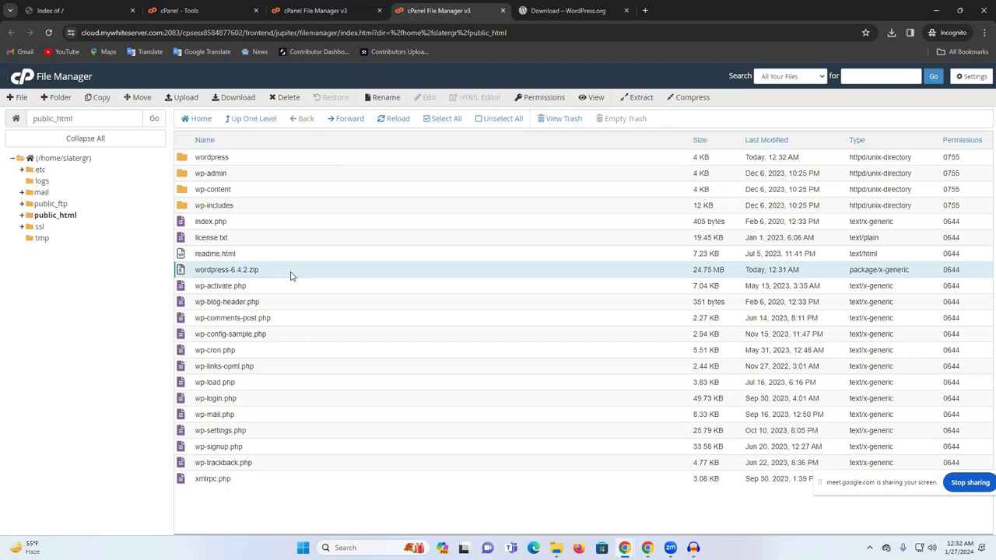
{"action": "left_click", "coordinate": [282, 97]}
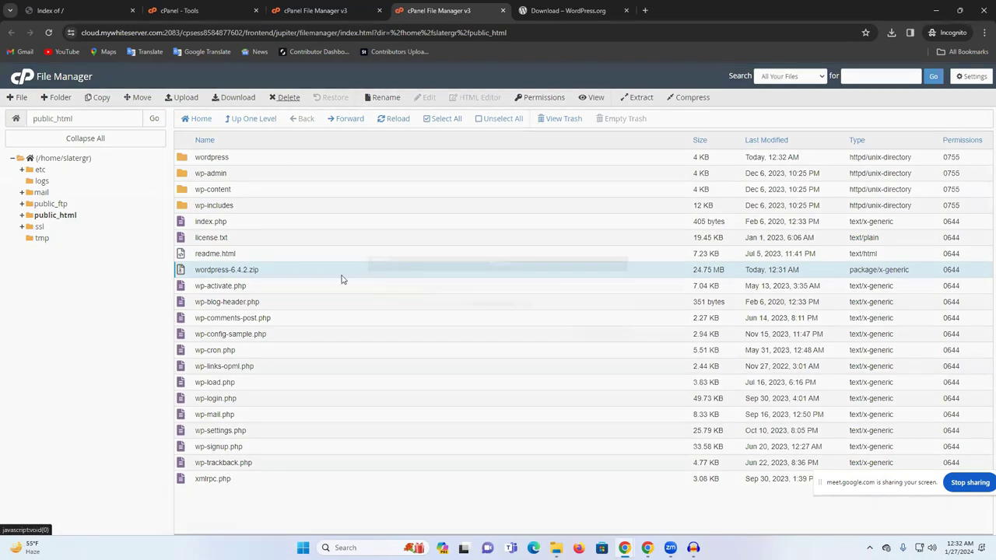
{"action": "left_click", "coordinate": [428, 305]}
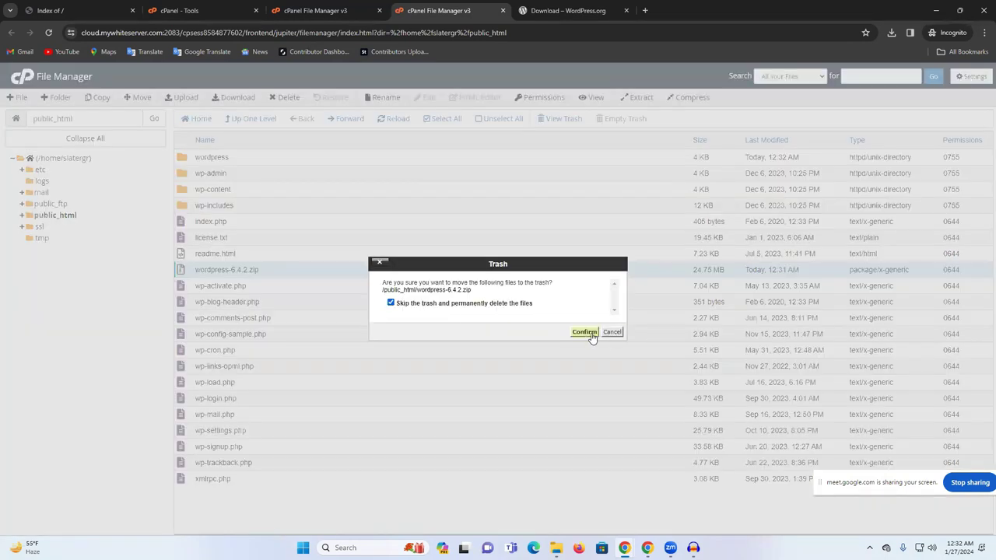
{"action": "left_click", "coordinate": [584, 332]}
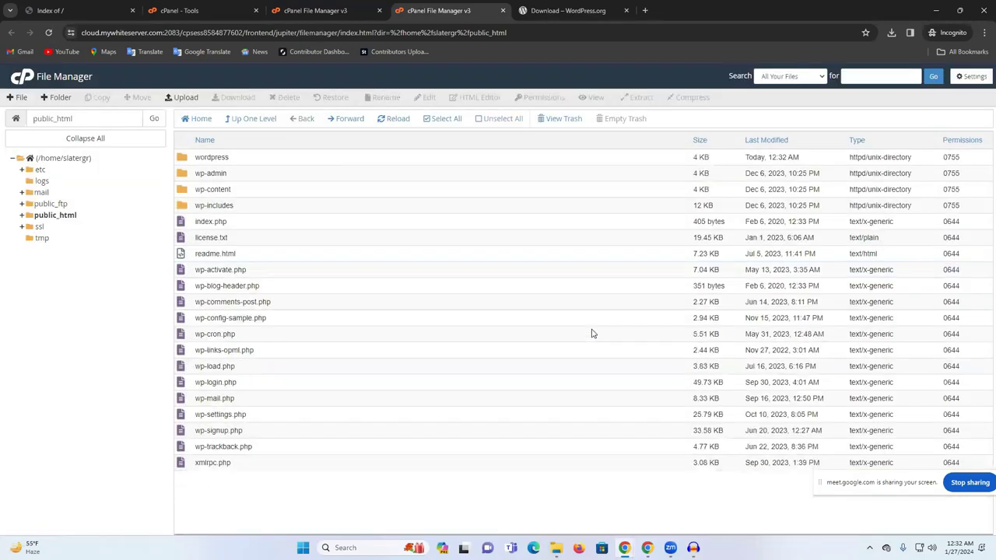
{"action": "left_click", "coordinate": [580, 10]}
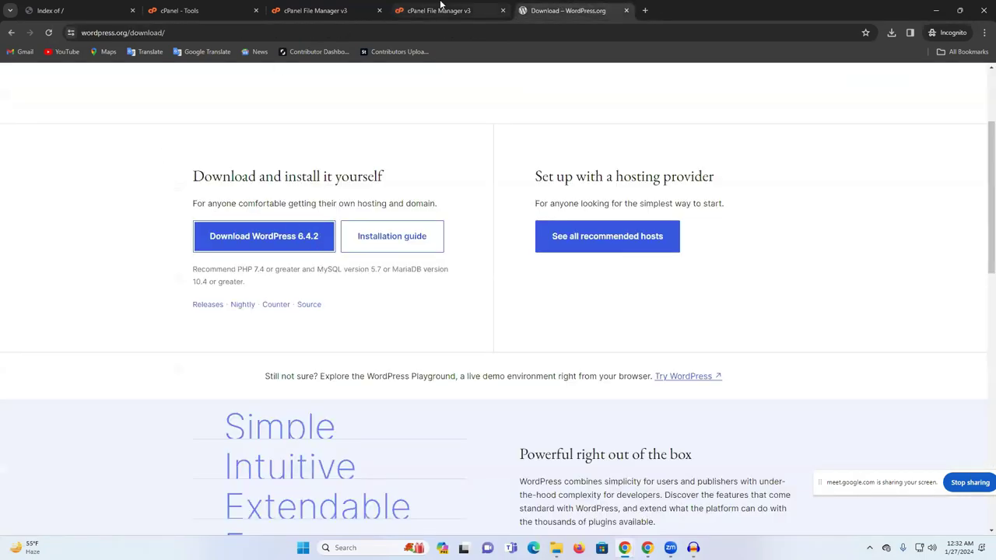
Reload the slatergrocerystore.com Index of / page.
{"action": "left_click", "coordinate": [111, 6]}
{"action": "right_click", "coordinate": [107, 228]}
{"action": "left_click", "coordinate": [174, 269]}
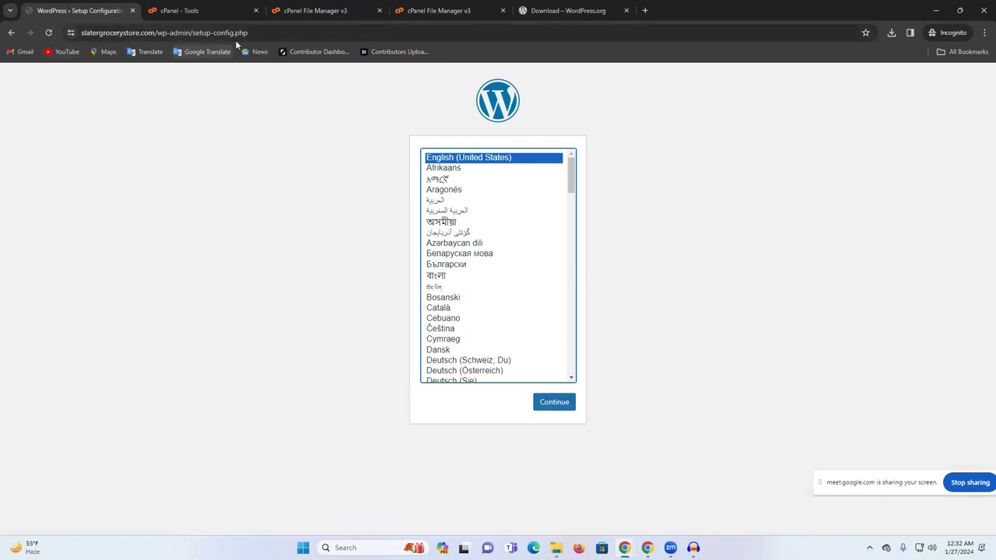
Load slatergrocerystore.com/wp-admin in a new tab.
{"action": "left_click_drag", "start_coordinate": [257, 34], "coordinate": [103, 33]}
{"action": "key", "text": "ctrl+c"}
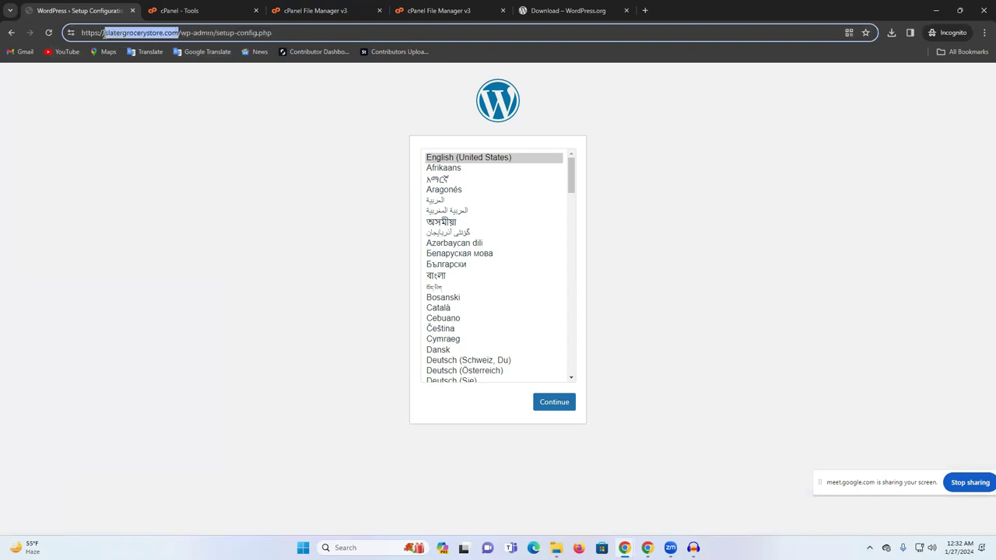
{"action": "left_click", "coordinate": [645, 10]}
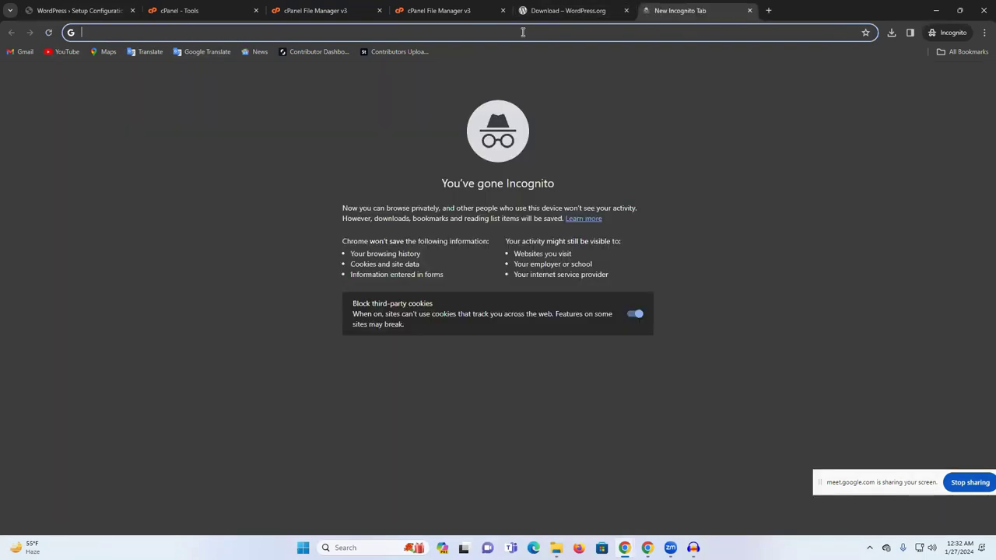
{"action": "key", "text": "ctrl+v"}
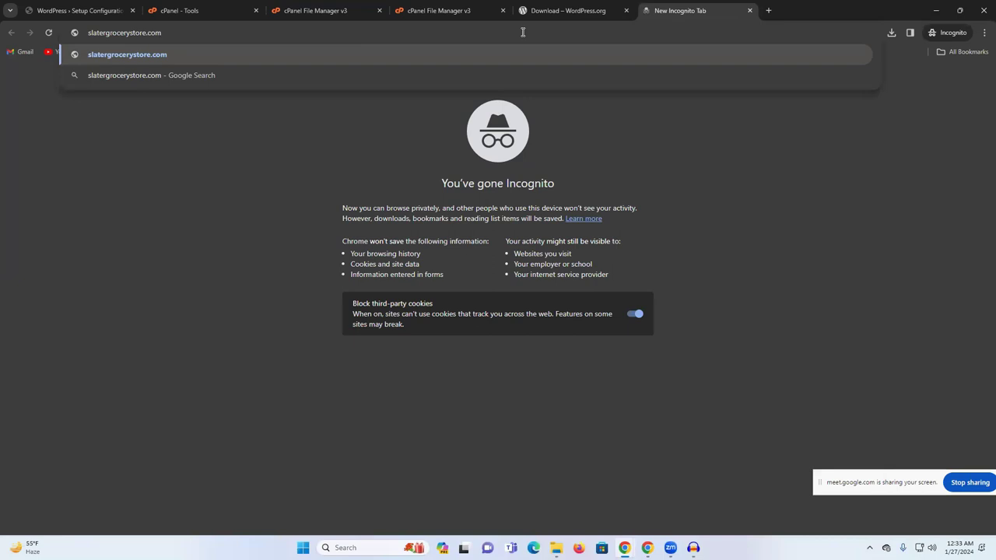
{"action": "type", "text": "/"}
{"action": "type", "text": "W"}
{"action": "key", "text": "BackSpace"}
{"action": "type", "text": "wp-admin"}
{"action": "key", "text": "Return"}
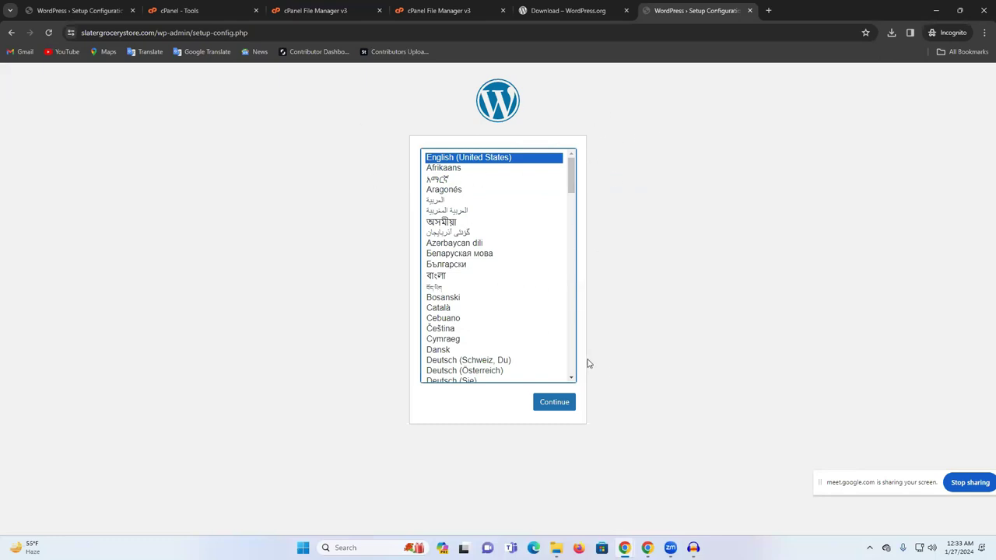
Continue with English (United States), pass the welcome page, and reach the database details form.
{"action": "left_click", "coordinate": [555, 406]}
{"action": "left_click", "coordinate": [555, 403]}
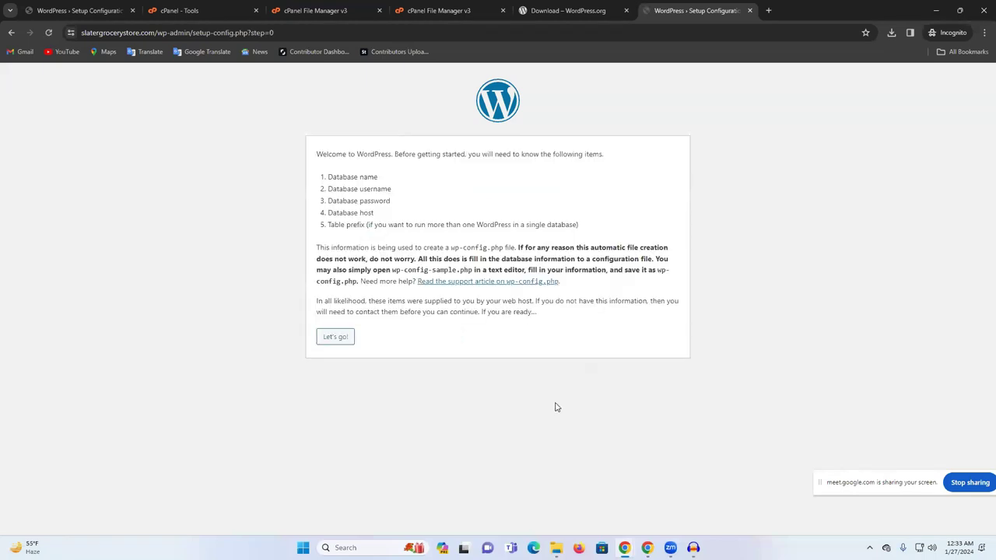
{"action": "left_click_drag", "start_coordinate": [327, 179], "coordinate": [422, 178]}
{"action": "left_click_drag", "start_coordinate": [330, 192], "coordinate": [459, 195]}
{"action": "left_click_drag", "start_coordinate": [342, 200], "coordinate": [464, 204]}
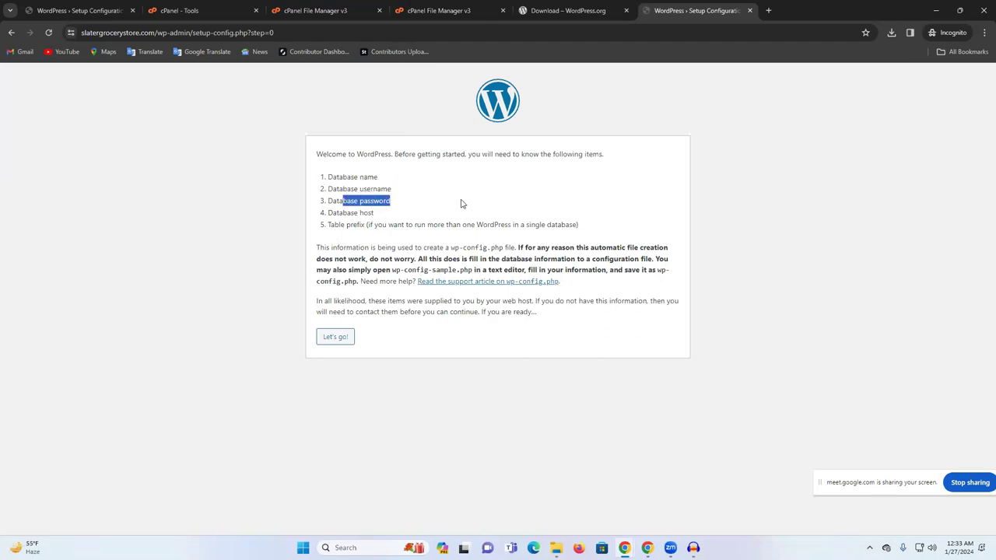
{"action": "left_click", "coordinate": [350, 340]}
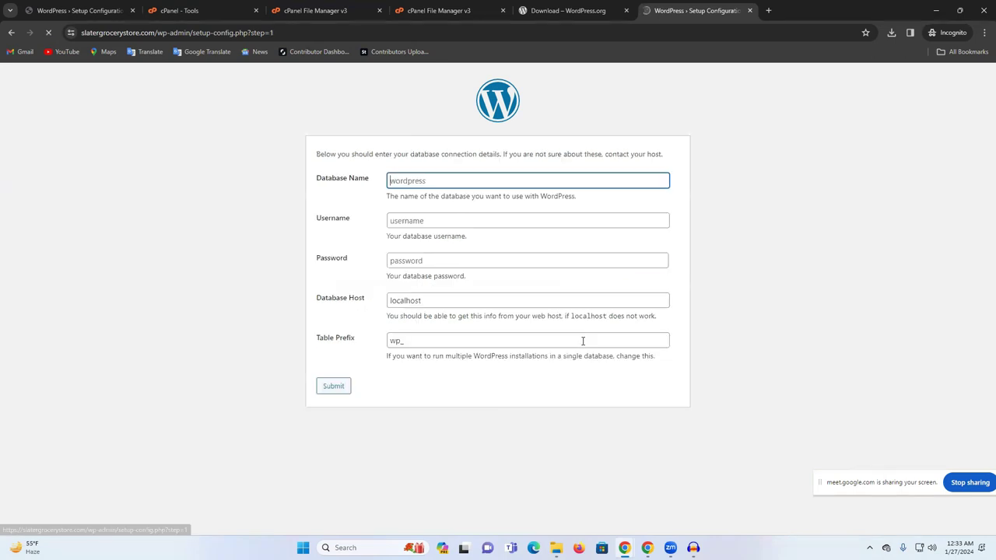
{"action": "left_click", "coordinate": [326, 182]}
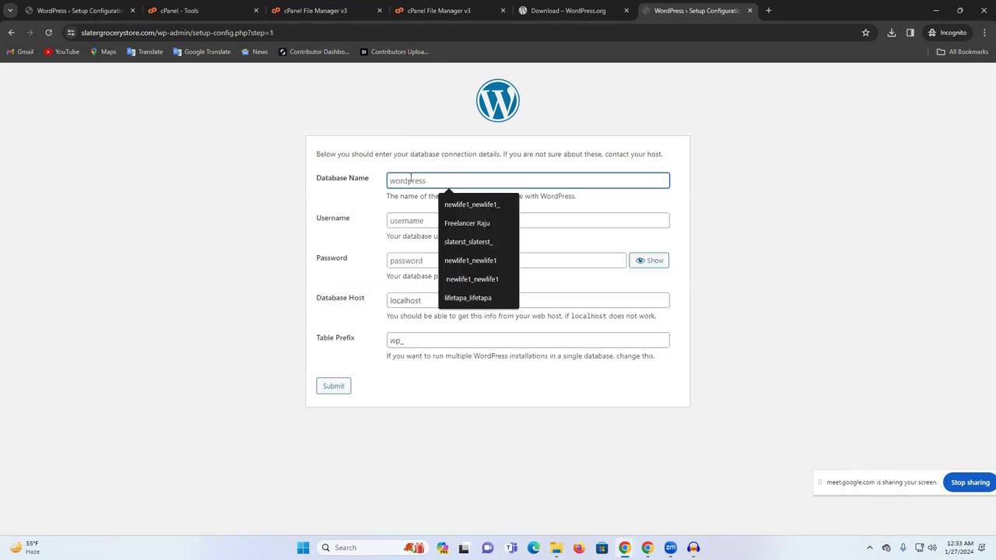
{"action": "left_click", "coordinate": [466, 9]}
Launch the MySQL® Database Wizard from the Databases section of cPanel Tools.
{"action": "left_click", "coordinate": [324, 10]}
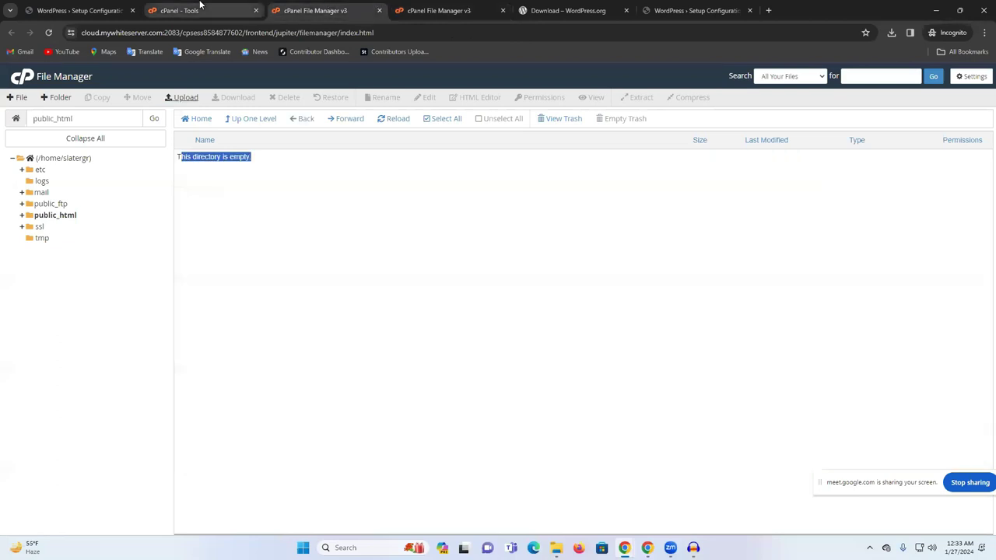
{"action": "left_click", "coordinate": [200, 9]}
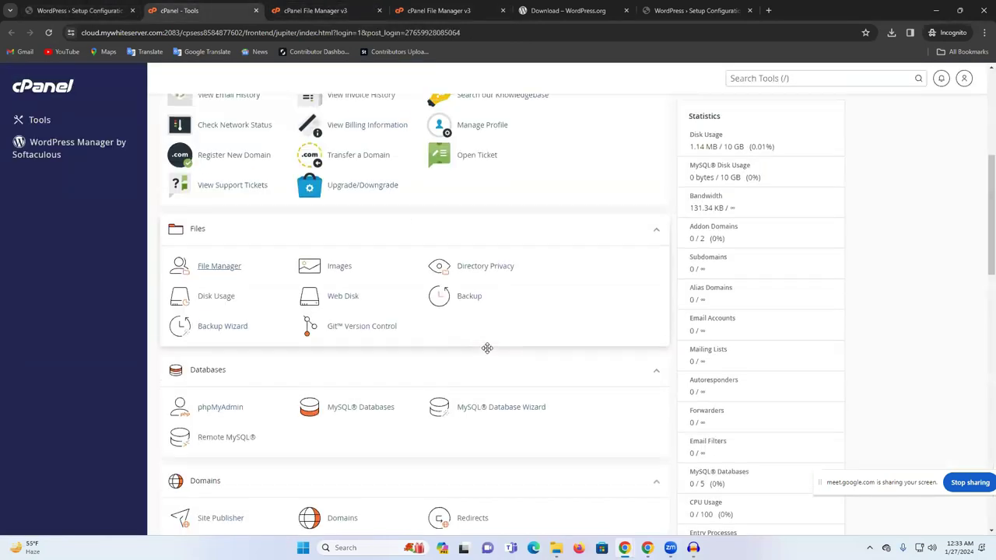
{"action": "scroll", "coordinate": [485, 348], "scroll_direction": "up", "scroll_amount": 4}
{"action": "scroll", "coordinate": [548, 343], "scroll_direction": "down", "scroll_amount": 5}
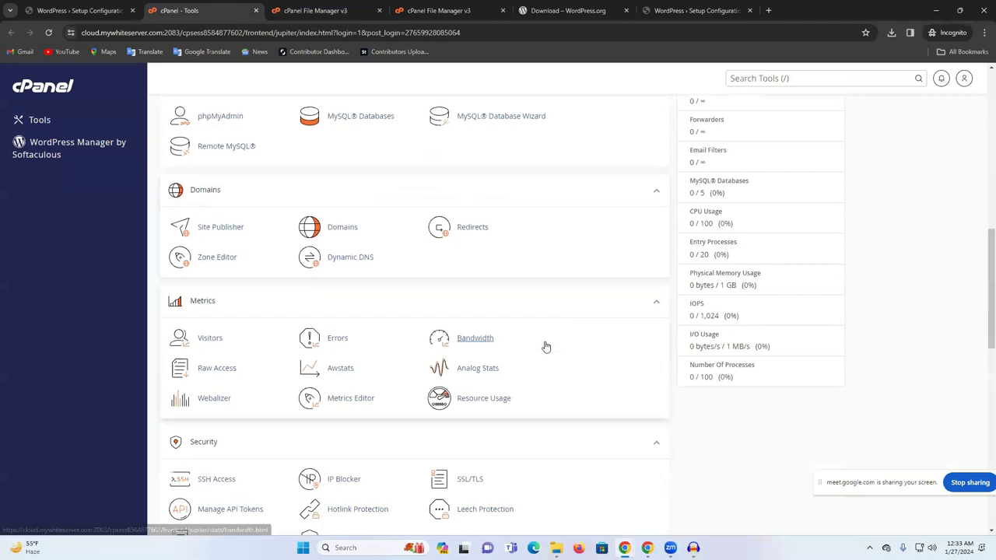
{"action": "scroll", "coordinate": [545, 347], "scroll_direction": "down", "scroll_amount": 9}
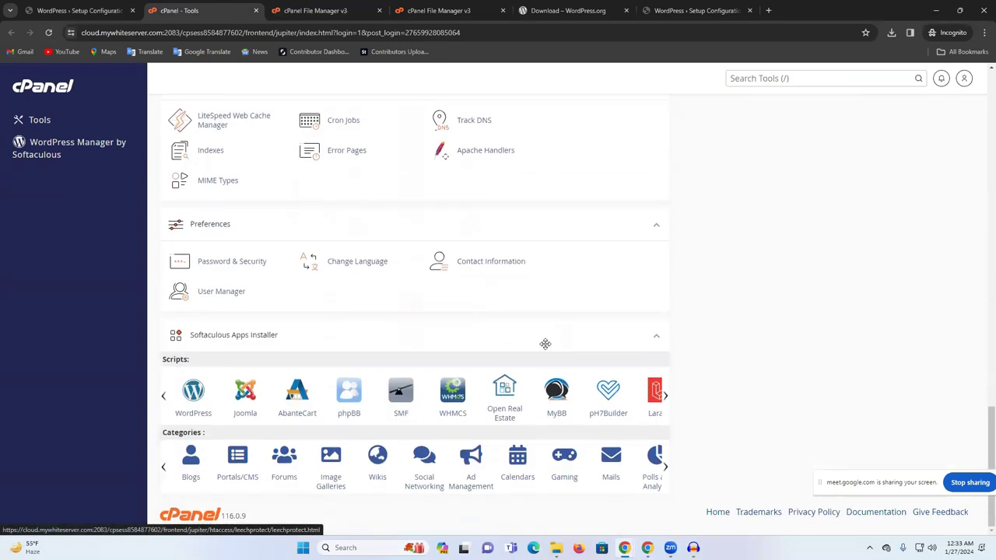
{"action": "scroll", "coordinate": [544, 343], "scroll_direction": "up", "scroll_amount": 10}
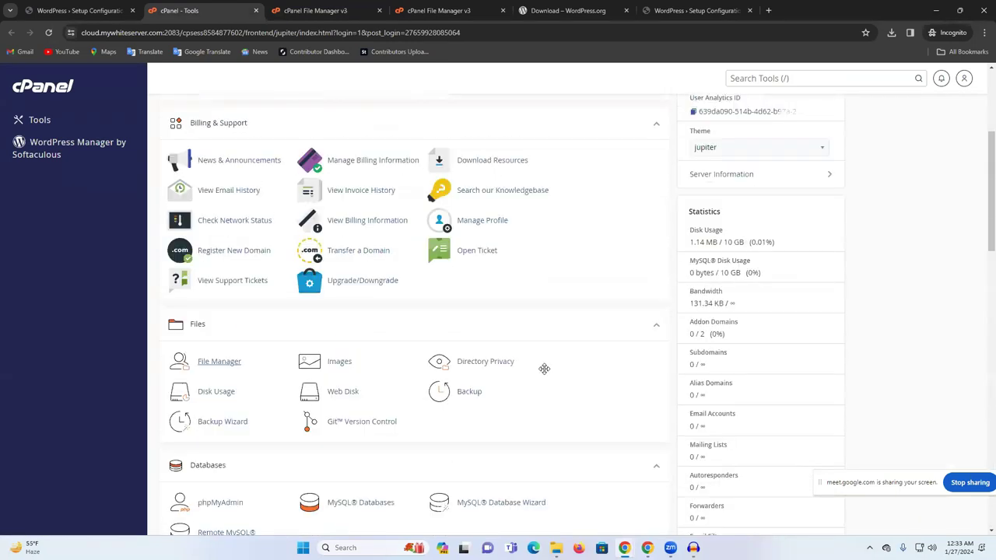
{"action": "scroll", "coordinate": [544, 369], "scroll_direction": "down", "scroll_amount": 2}
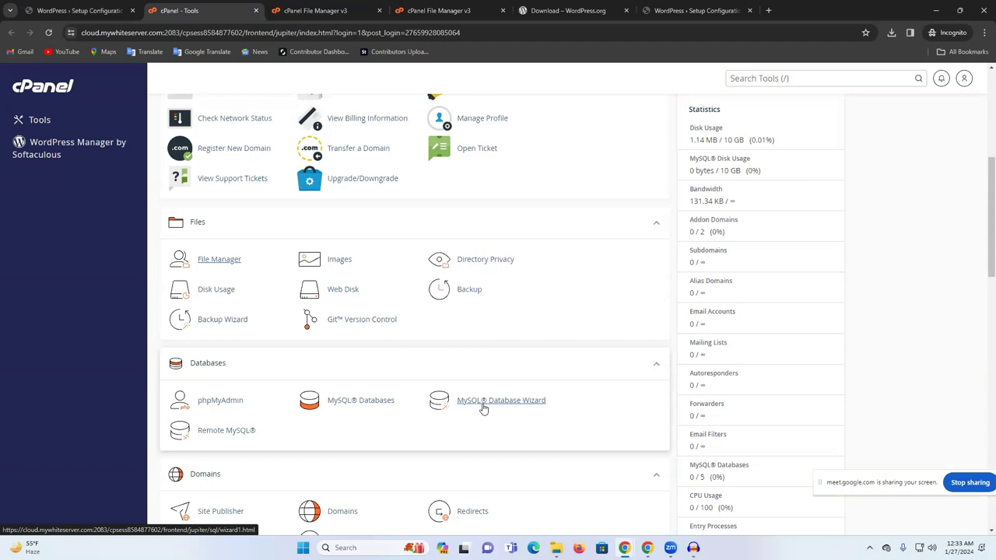
{"action": "left_click", "coordinate": [501, 405]}
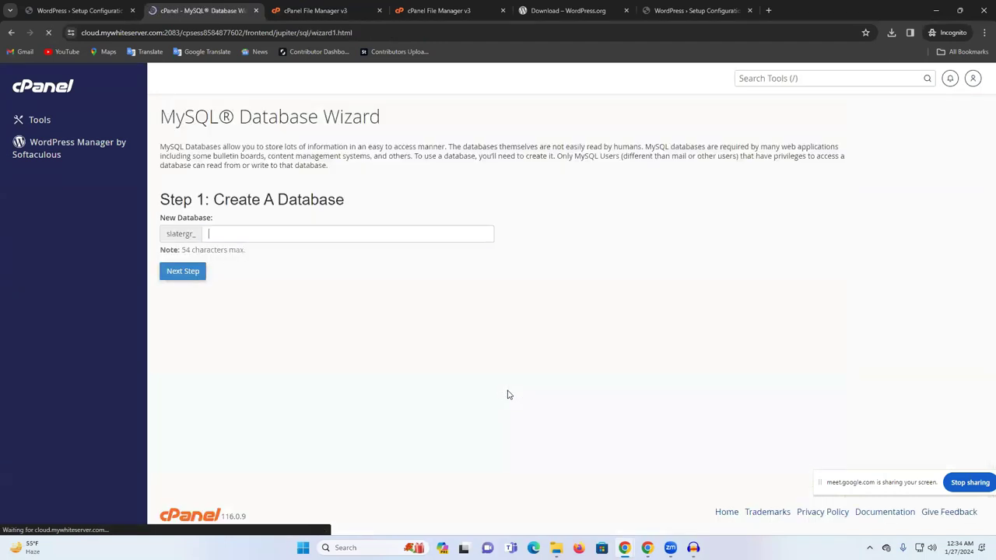
Create database 'slatergr_slatergr' by pasting the account prefix as its name, then continue.
{"action": "double_click", "coordinate": [189, 233]}
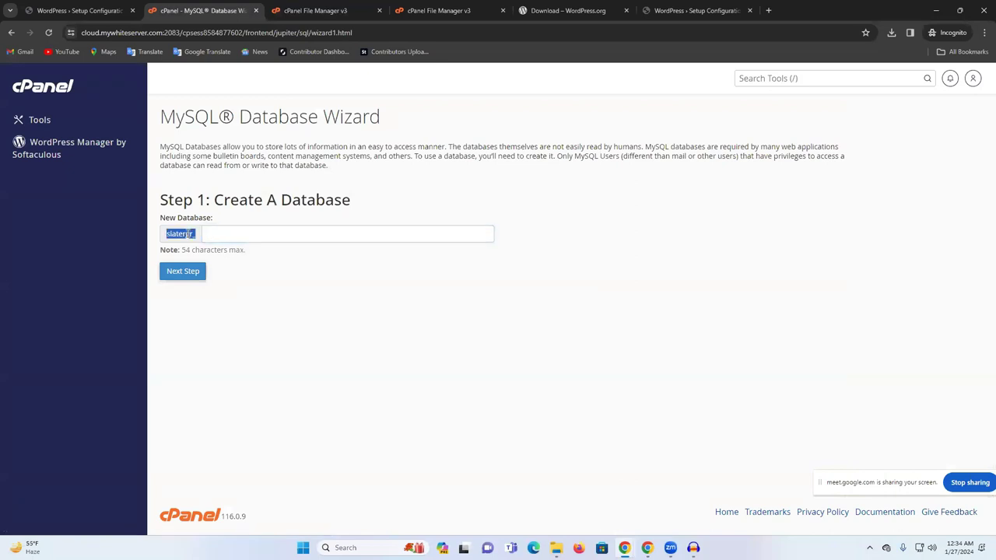
{"action": "left_click", "coordinate": [189, 233]}
{"action": "left_click_drag", "start_coordinate": [166, 233], "coordinate": [194, 233]}
{"action": "key", "text": "ctrl+c"}
{"action": "left_click", "coordinate": [231, 234]}
{"action": "key", "text": "ctrl+v"}
{"action": "left_click", "coordinate": [187, 272]}
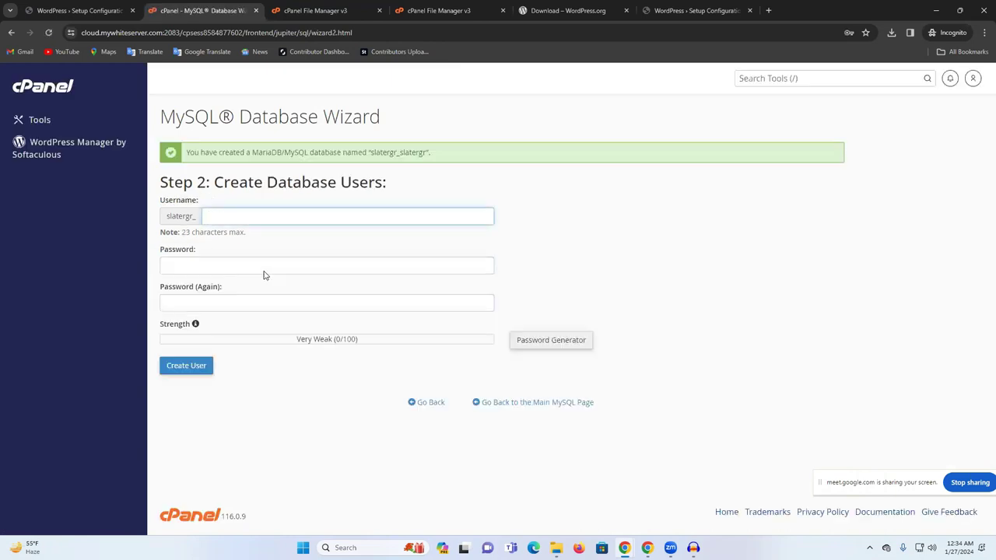
{"action": "double_click", "coordinate": [173, 217]}
{"action": "key", "text": "ctrl+c"}
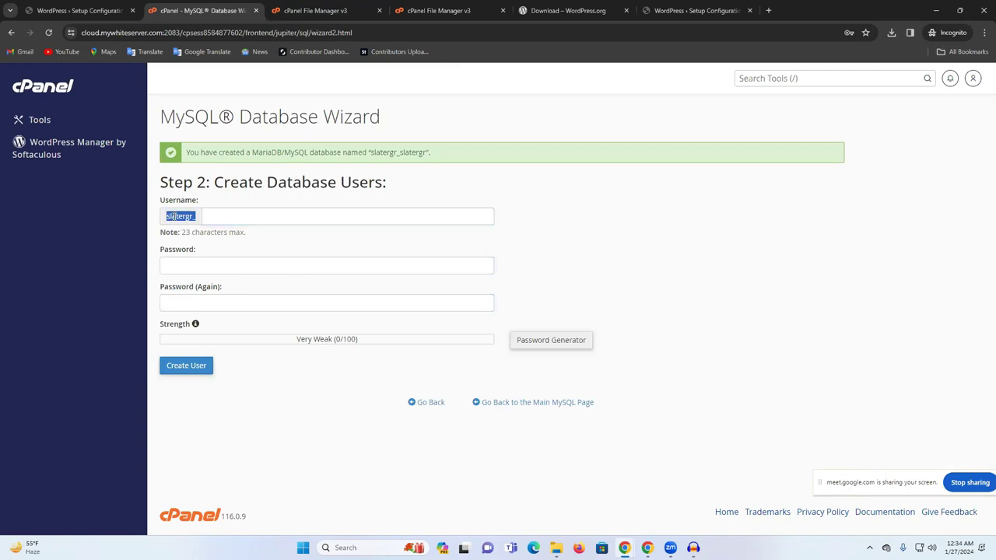
{"action": "left_click", "coordinate": [243, 218]}
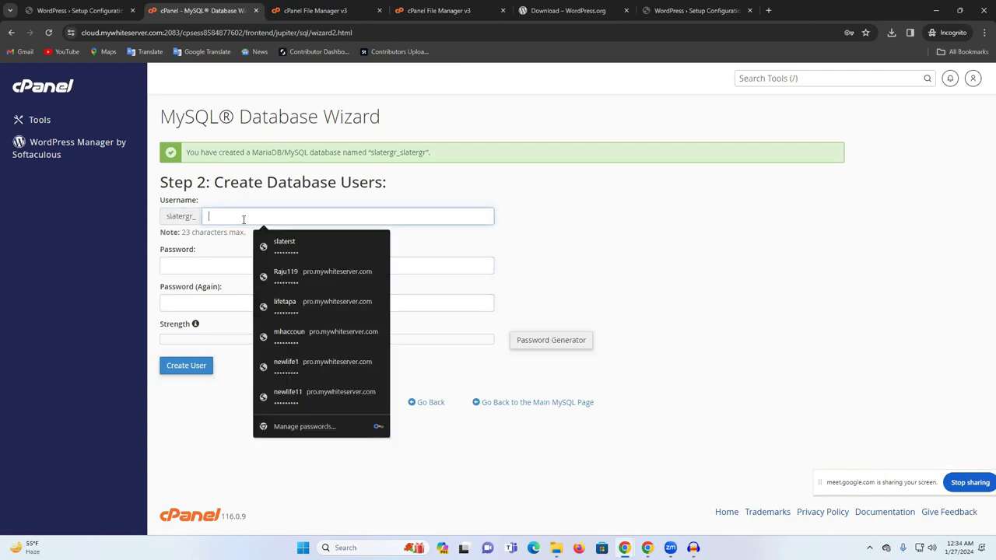
{"action": "key", "text": "ctrl+v"}
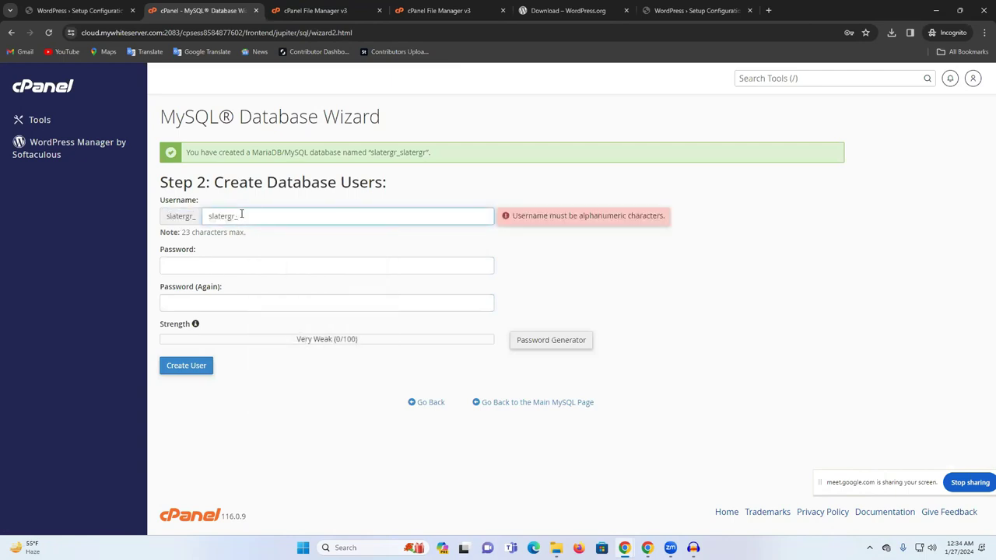
{"action": "left_click", "coordinate": [205, 262]}
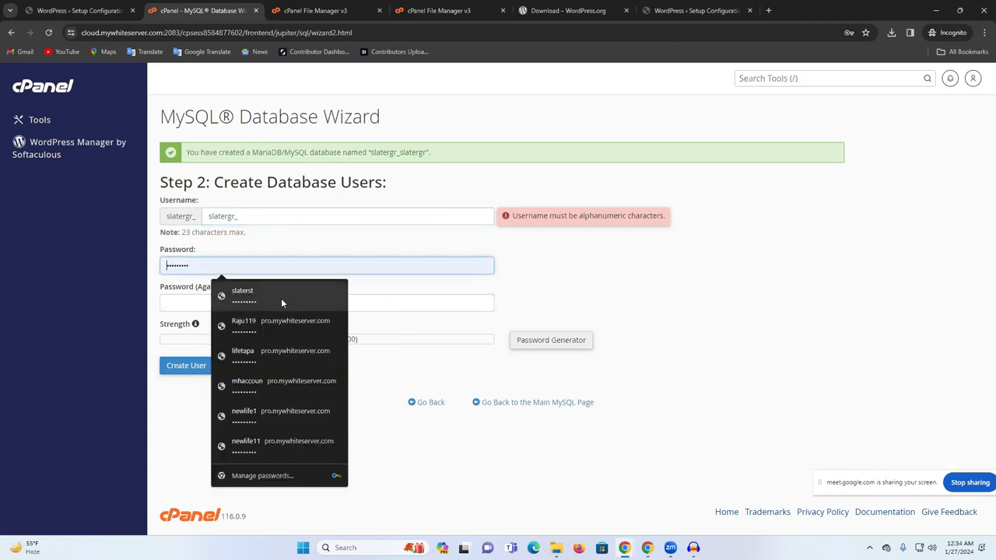
{"action": "left_click", "coordinate": [269, 297]}
{"action": "left_click", "coordinate": [200, 302]}
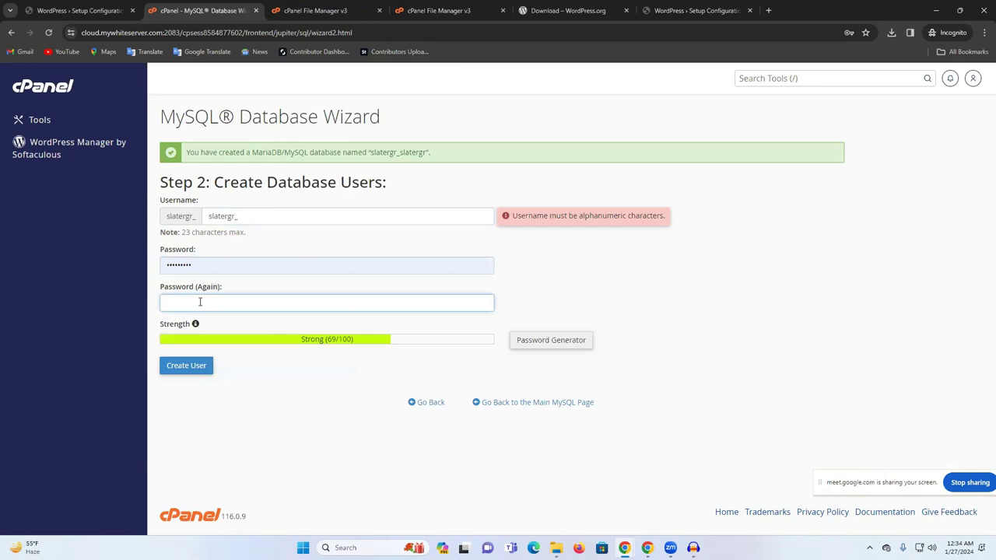
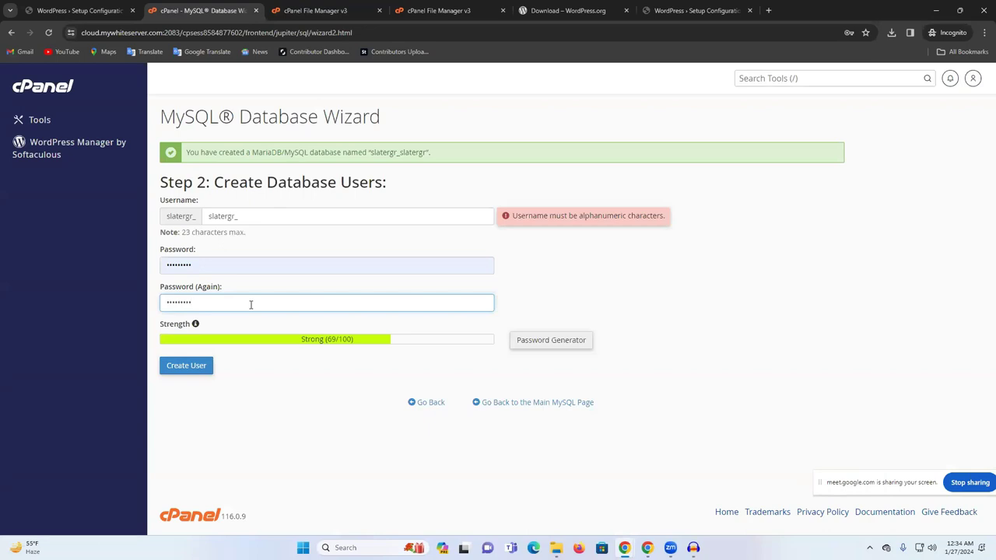
{"action": "left_click", "coordinate": [271, 217]}
{"action": "key", "text": "BackSpace"}
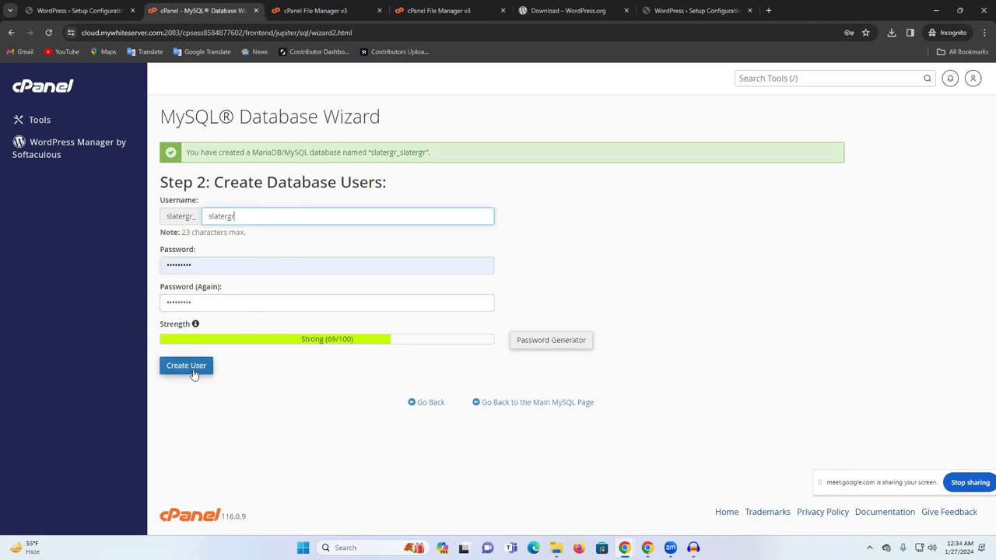
{"action": "left_click", "coordinate": [189, 366]}
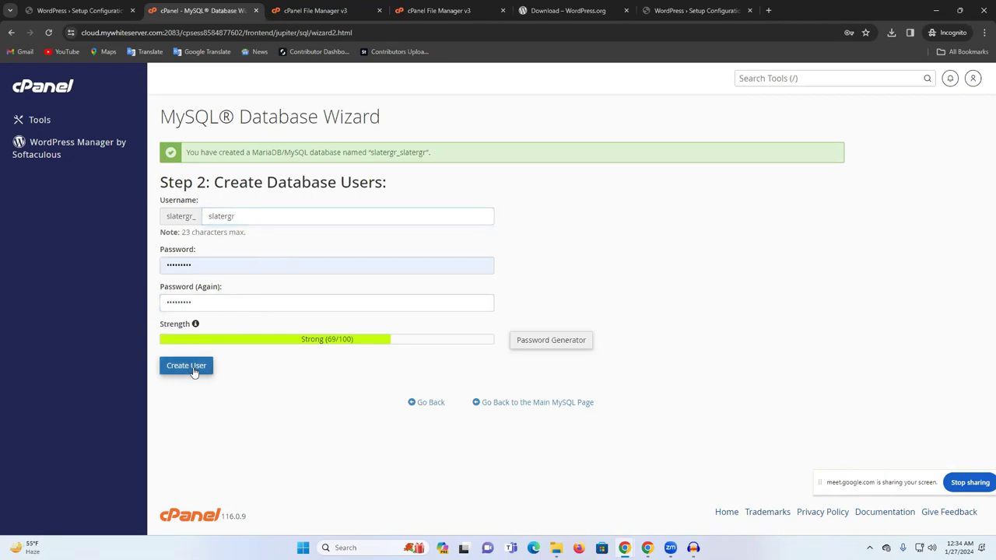
{"action": "left_click", "coordinate": [167, 234]}
Apply the privileges to add the user to the database, then open MySQL® Databases.
{"action": "scroll", "coordinate": [247, 275], "scroll_direction": "down", "scroll_amount": 2}
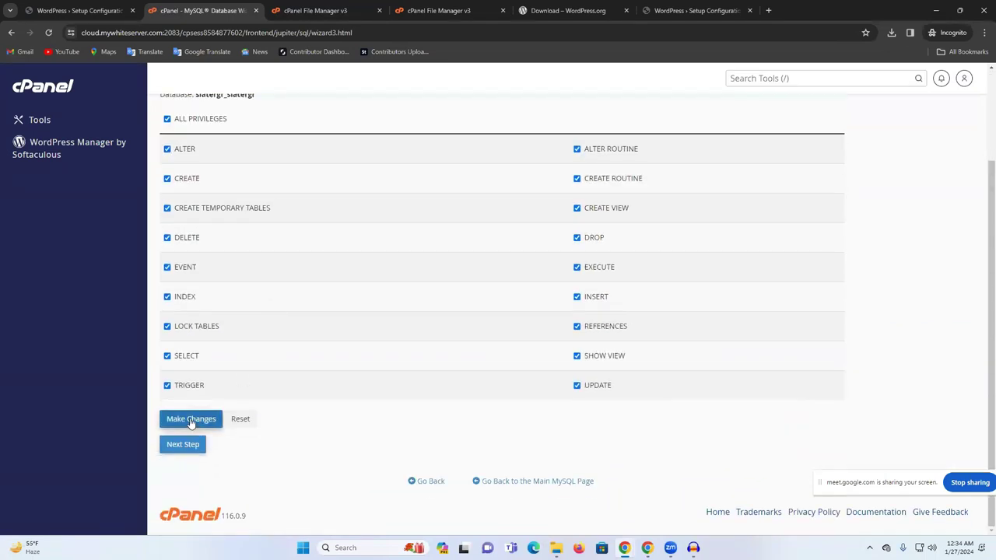
{"action": "left_click", "coordinate": [189, 418]}
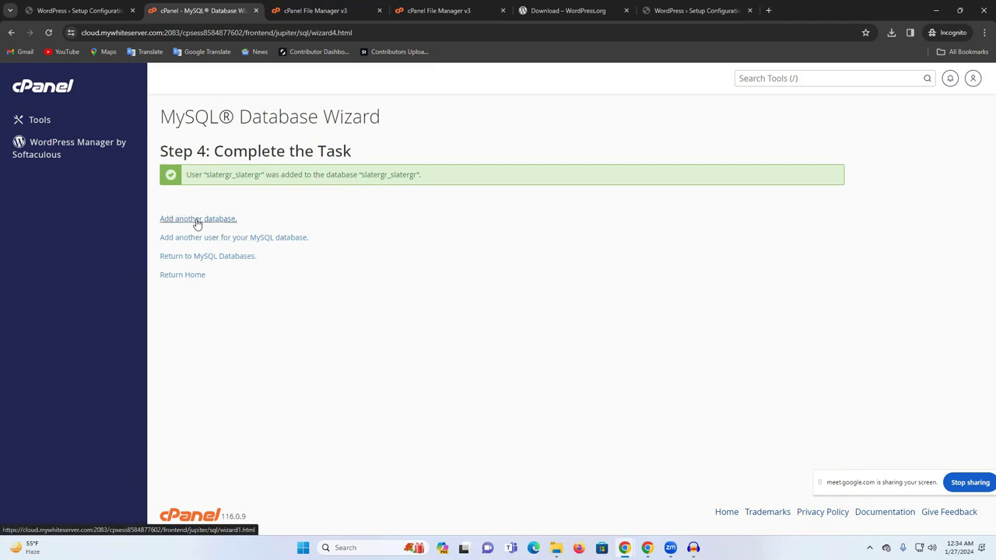
{"action": "left_click", "coordinate": [178, 277]}
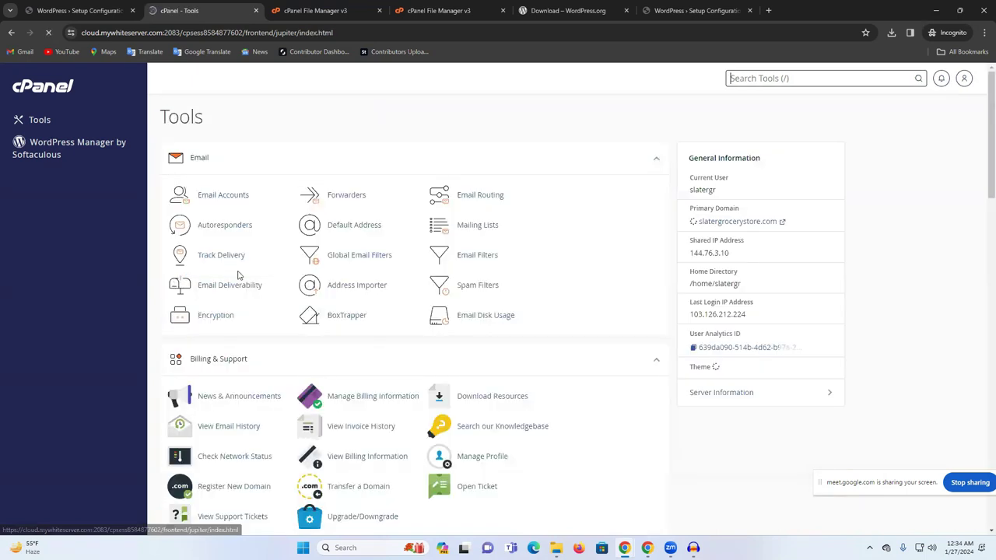
{"action": "scroll", "coordinate": [376, 281], "scroll_direction": "down", "scroll_amount": 5}
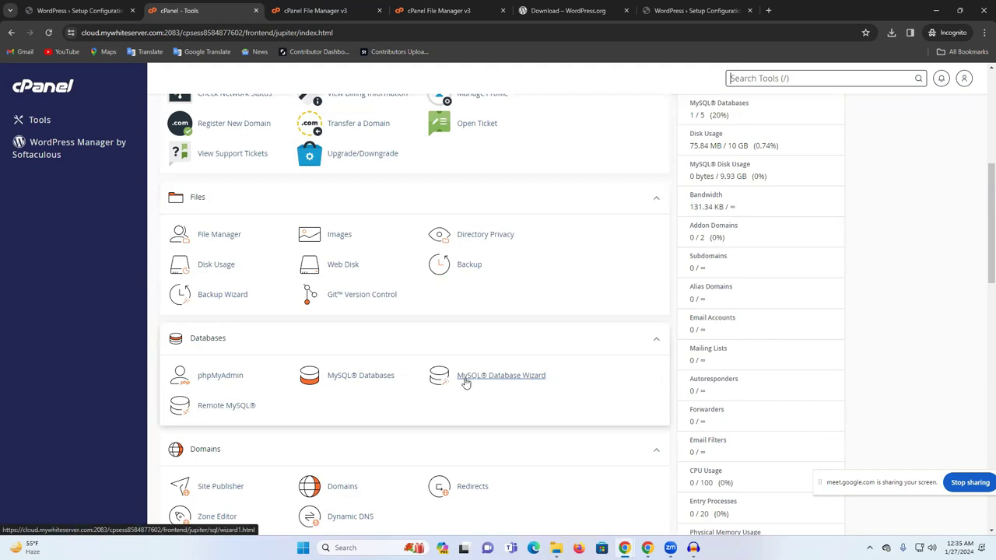
{"action": "left_click", "coordinate": [334, 378]}
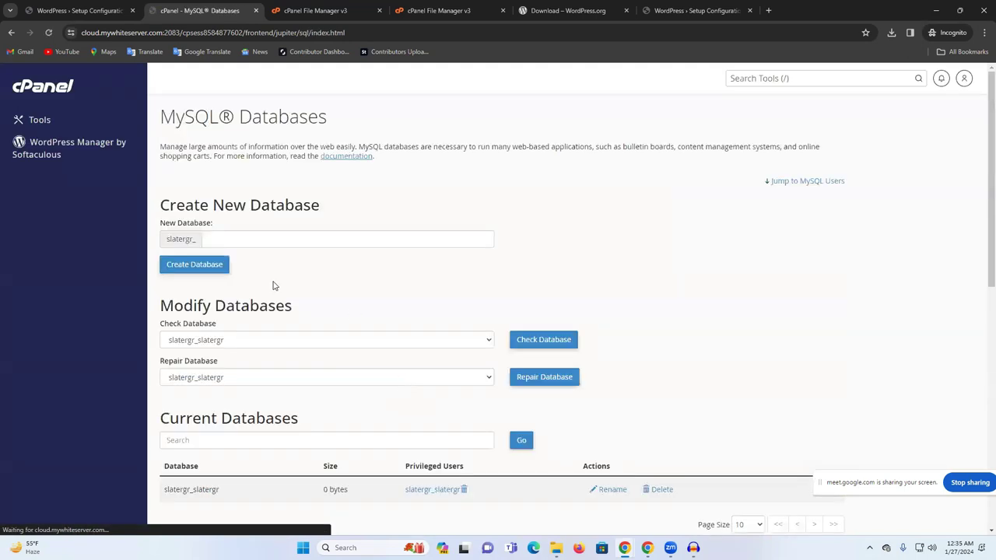
Copy the database name from cPanel into the WordPress setup form's Database Name field.
{"action": "scroll", "coordinate": [273, 285], "scroll_direction": "down", "scroll_amount": 5}
{"action": "scroll", "coordinate": [332, 275], "scroll_direction": "up", "scroll_amount": 1}
{"action": "double_click", "coordinate": [198, 231]}
{"action": "right_click", "coordinate": [183, 232]}
{"action": "left_click", "coordinate": [222, 244]}
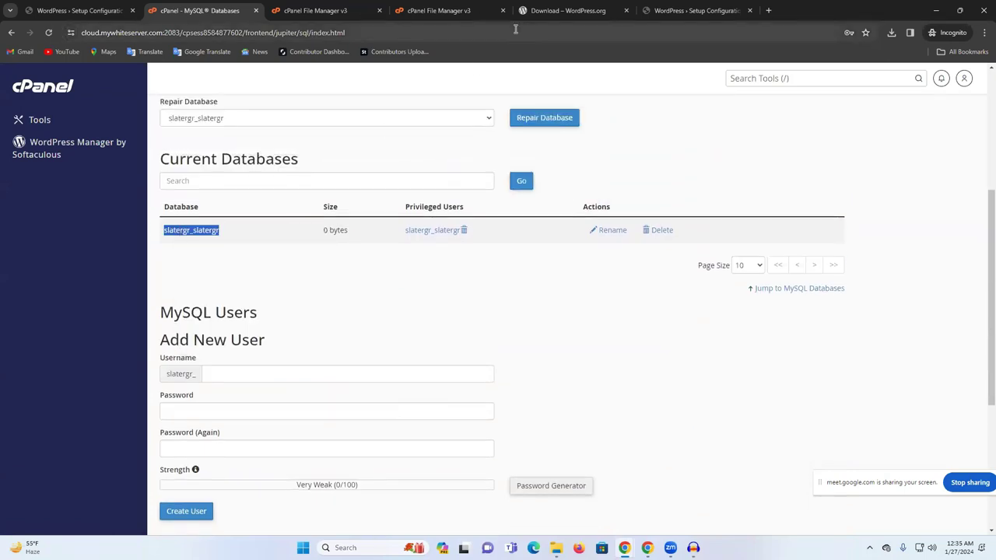
{"action": "left_click", "coordinate": [467, 11]}
{"action": "left_click", "coordinate": [597, 10]}
{"action": "left_click", "coordinate": [654, 10]}
{"action": "left_click", "coordinate": [459, 181]}
{"action": "key", "text": "ctrl+v"}
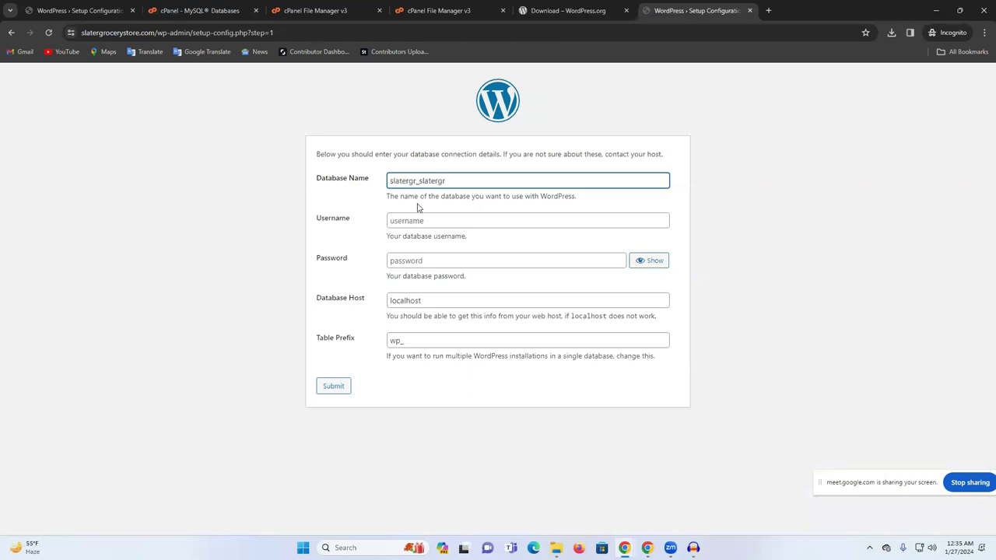
Paste the database username from cPanel, enter the password, and submit the form.
{"action": "left_click", "coordinate": [210, 10]}
{"action": "scroll", "coordinate": [264, 335], "scroll_direction": "down", "scroll_amount": 1}
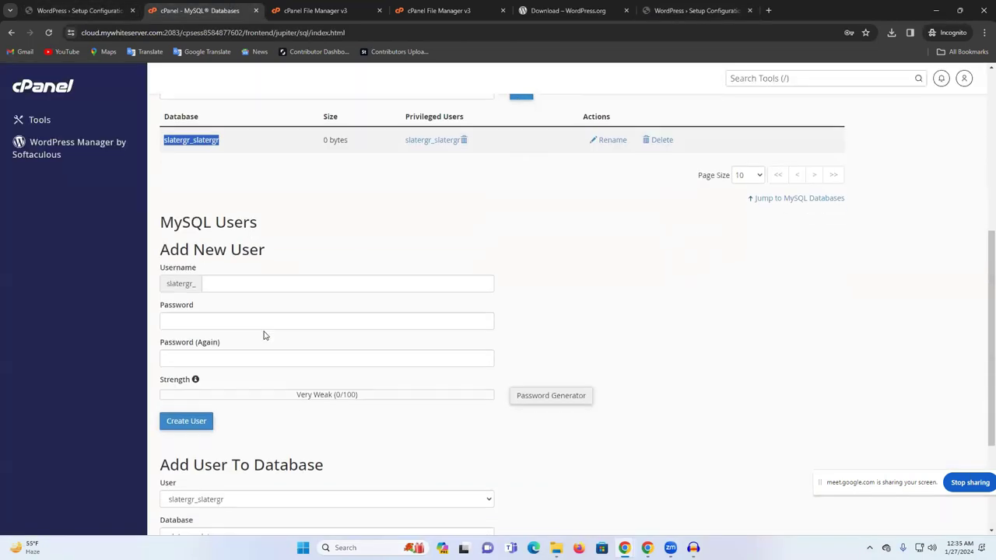
{"action": "scroll", "coordinate": [263, 336], "scroll_direction": "down", "scroll_amount": 3}
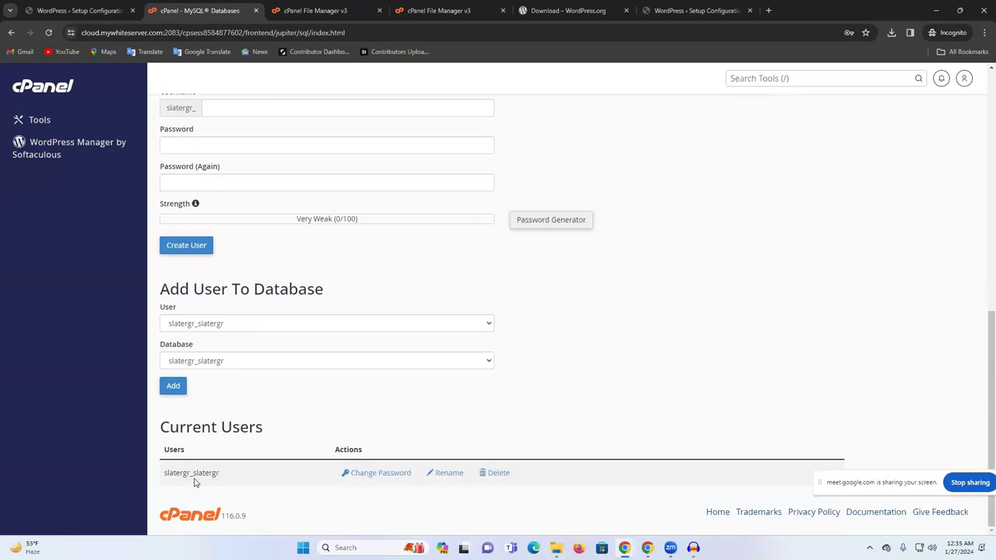
{"action": "double_click", "coordinate": [196, 476]}
{"action": "left_click", "coordinate": [568, 10]}
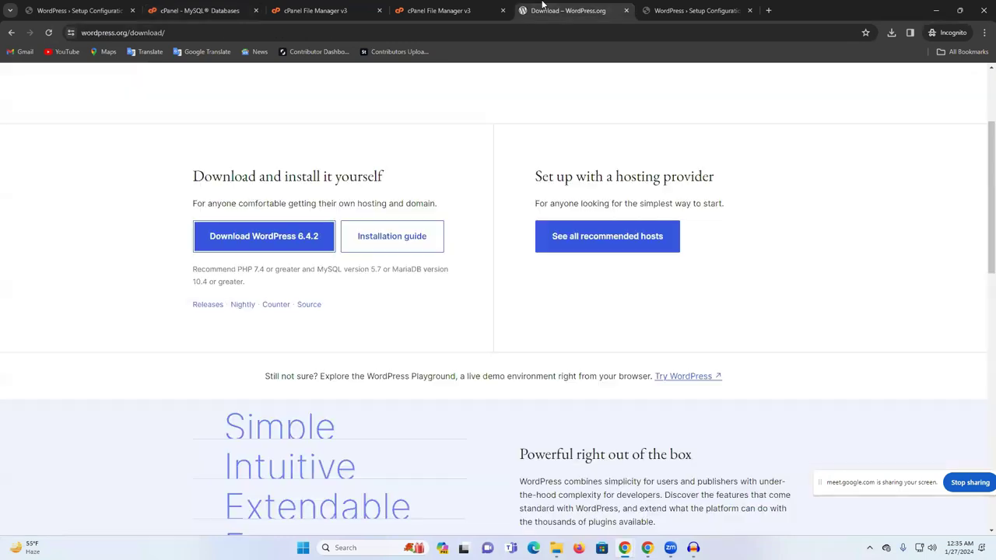
{"action": "left_click", "coordinate": [696, 10]}
{"action": "left_click", "coordinate": [428, 222]}
{"action": "key", "text": "ctrl+v"}
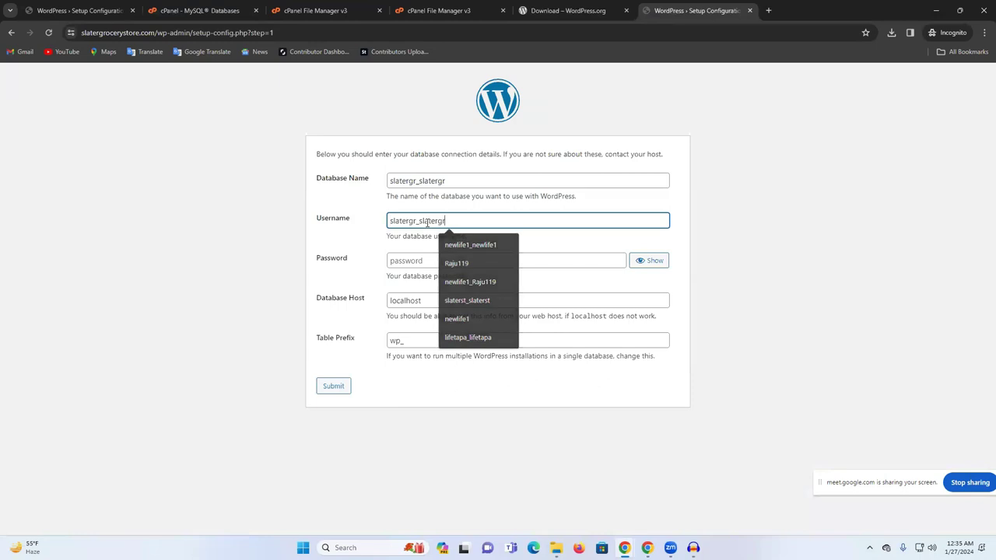
{"action": "left_click", "coordinate": [417, 261]}
{"action": "type", "text": "•••"}
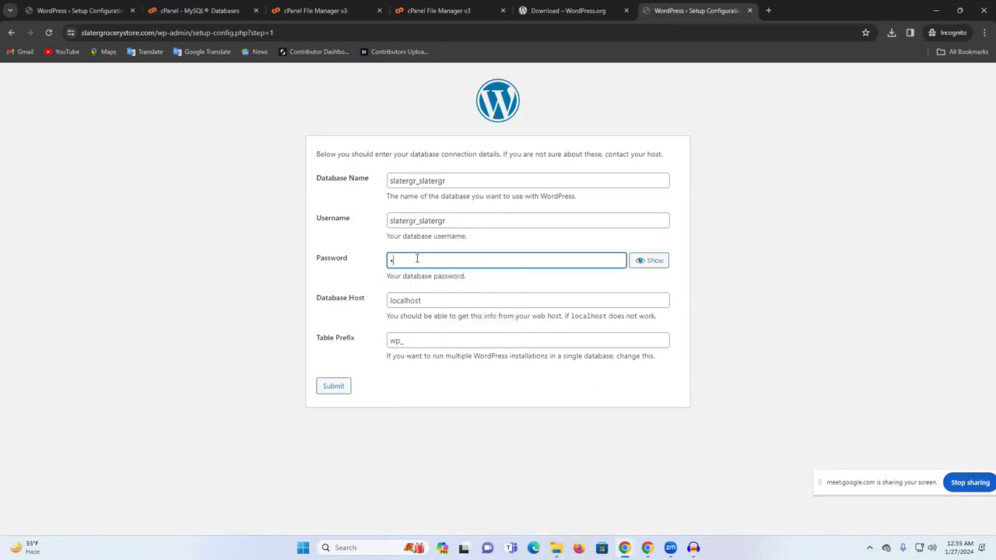
{"action": "type", "text": "••••••"}
{"action": "left_click", "coordinate": [335, 389]}
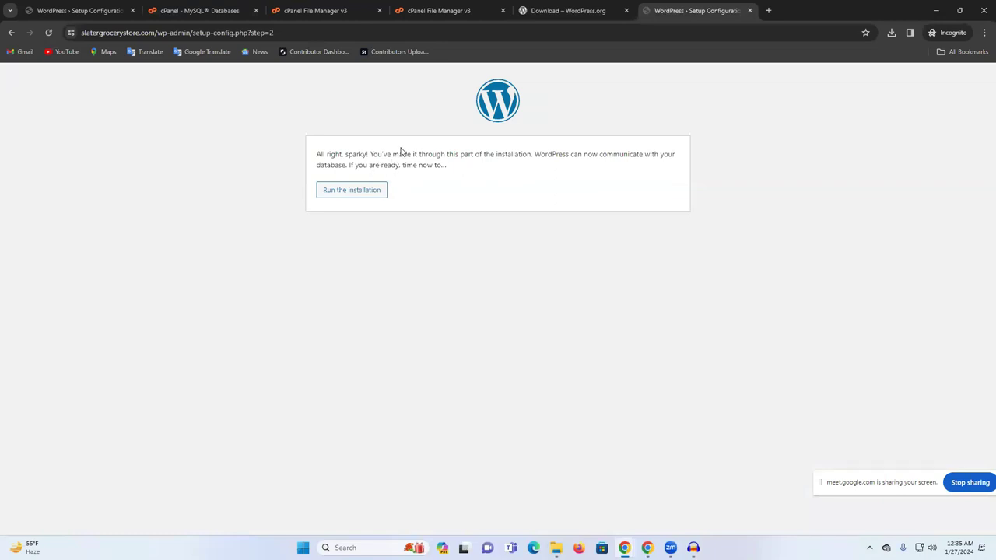
Run the installation, reload the setup configuration tab to confirm wp-config.php exists, and return to the Welcome form.
{"action": "left_click", "coordinate": [348, 197]}
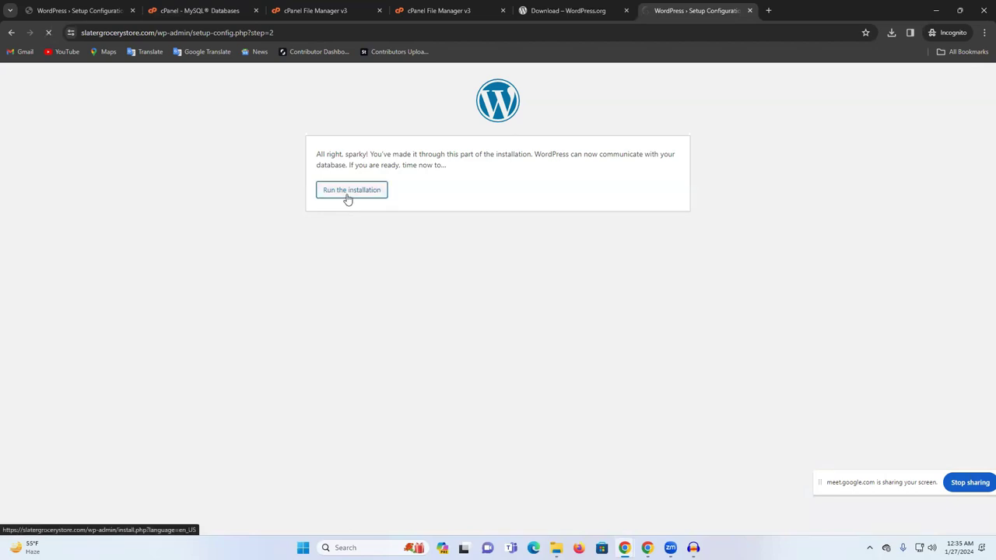
{"action": "left_click", "coordinate": [460, 272]}
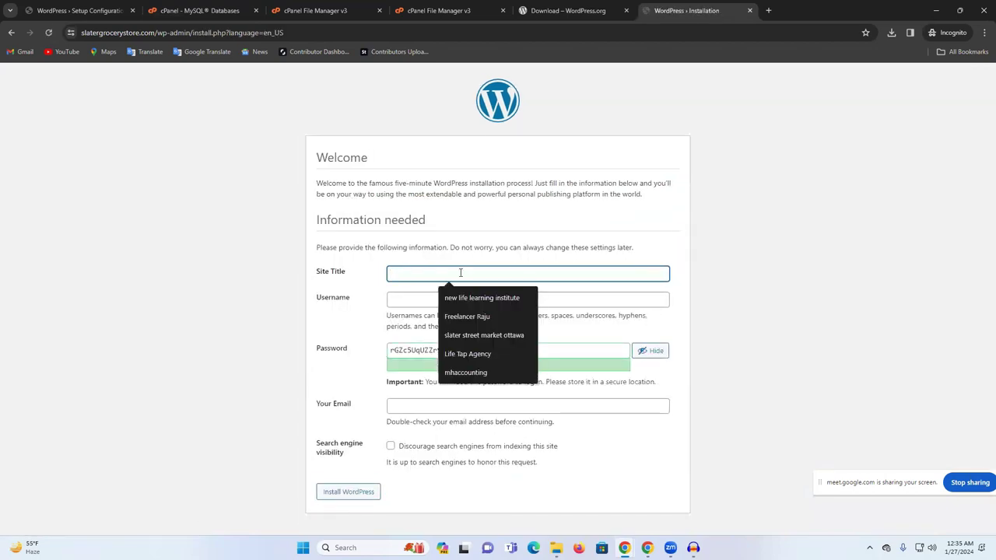
{"action": "left_click", "coordinate": [568, 10]}
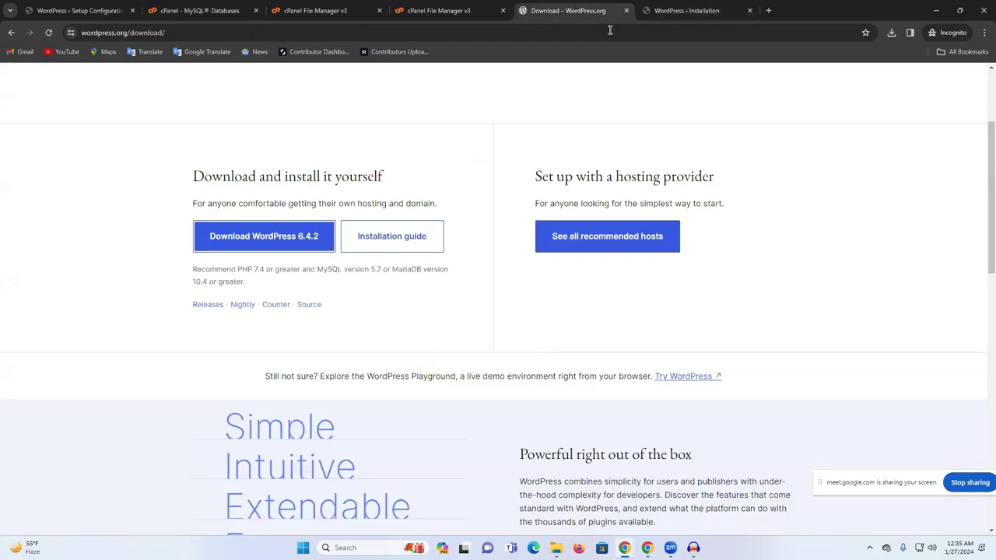
{"action": "left_click", "coordinate": [115, 4]}
{"action": "right_click", "coordinate": [211, 162]}
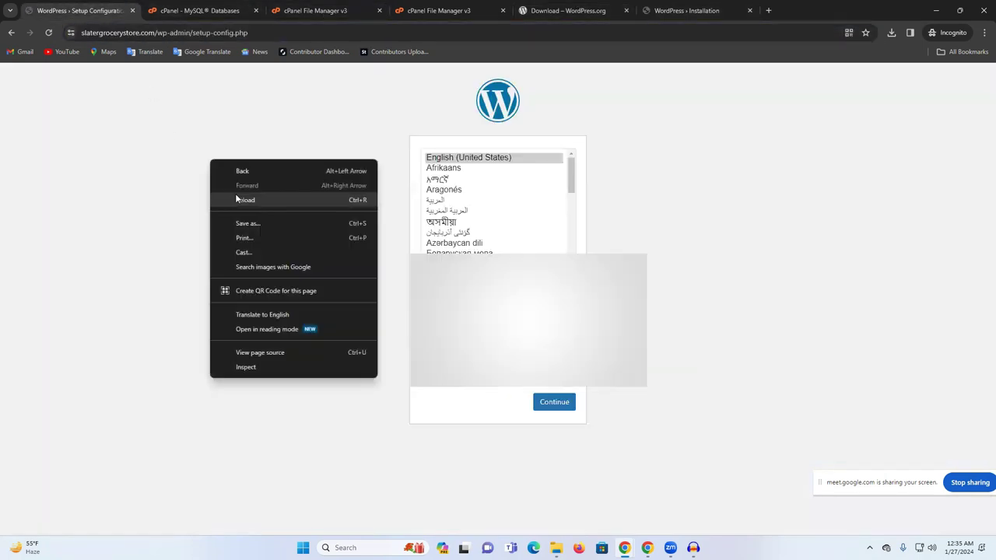
{"action": "left_click", "coordinate": [245, 200]}
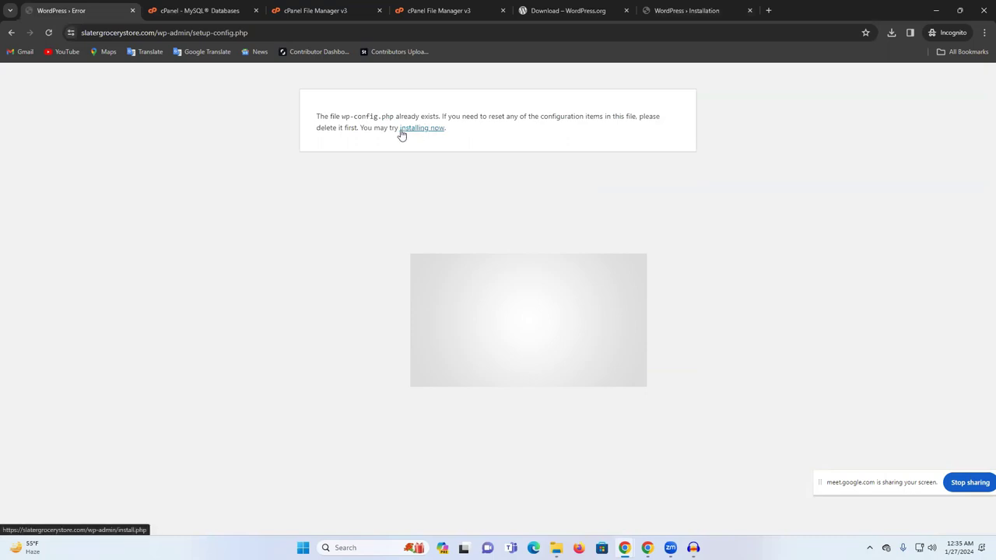
{"action": "left_click", "coordinate": [652, 8]}
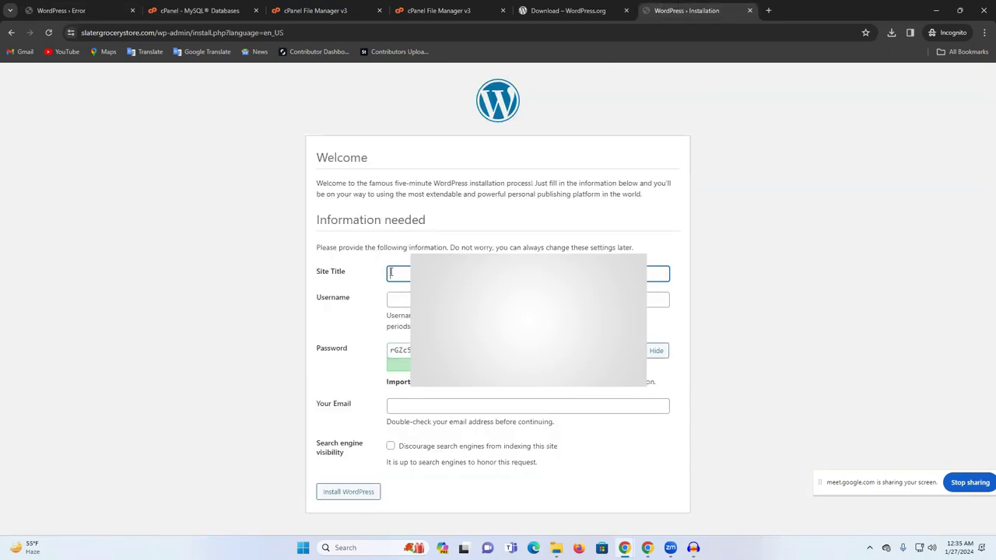
Copy the domain name from the address bar and paste it as the Site Title.
{"action": "left_click", "coordinate": [140, 31]}
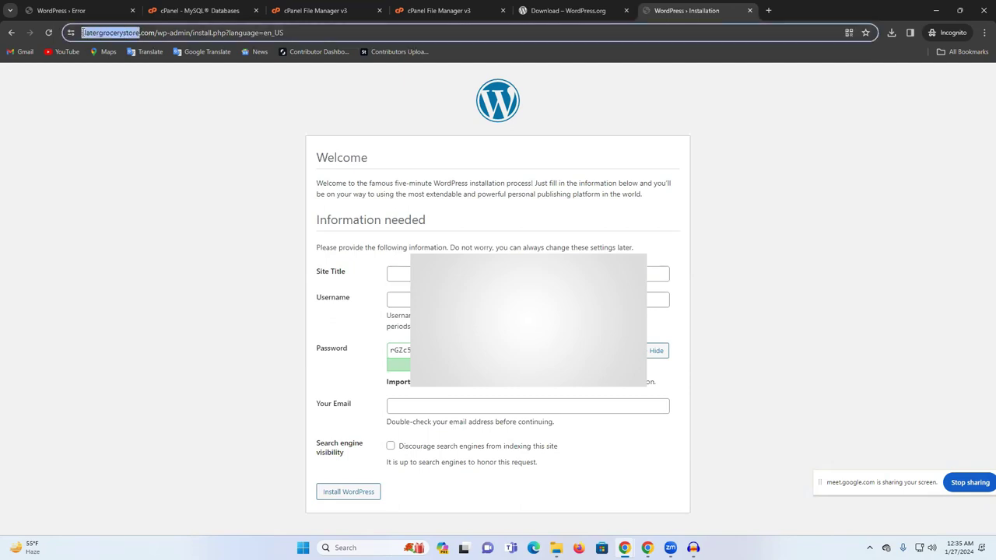
{"action": "double_click", "coordinate": [140, 32]}
{"action": "key", "text": "ctrl+c"}
{"action": "left_click", "coordinate": [396, 273]}
{"action": "key", "text": "ctrl+v"}
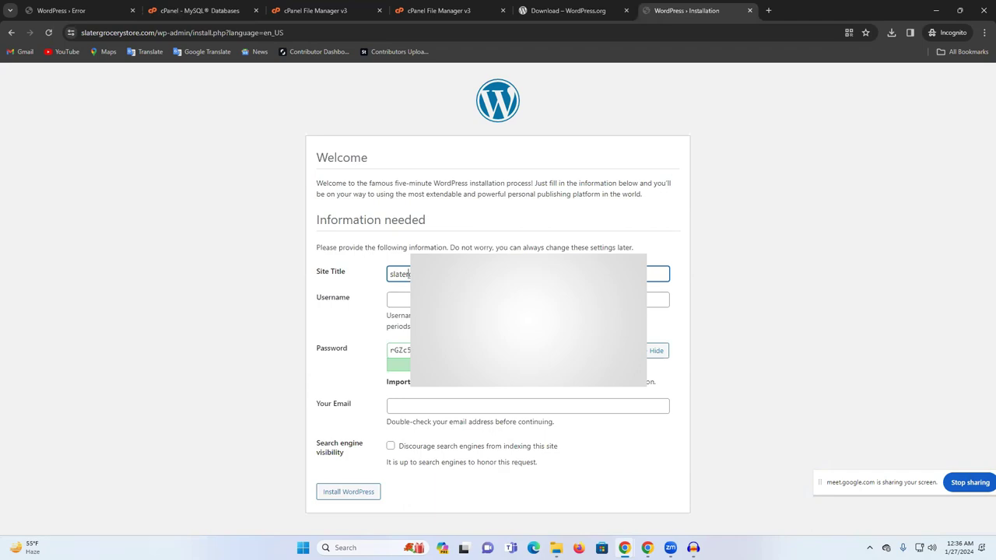
Enter the admin username and replace the generated password with a custom password.
{"action": "left_click", "coordinate": [397, 299]}
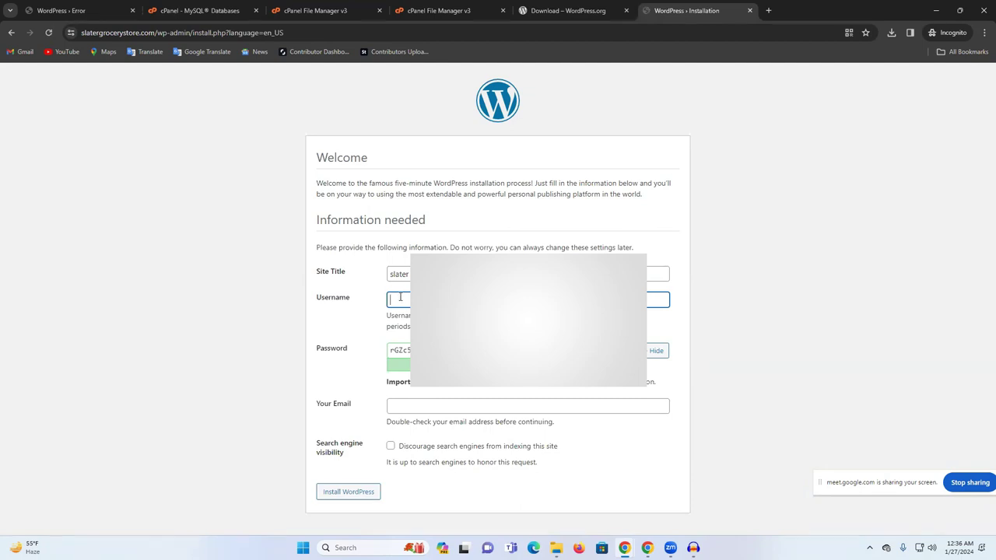
{"action": "key", "text": "Tab"}
{"action": "key", "text": "ctrl+a"}
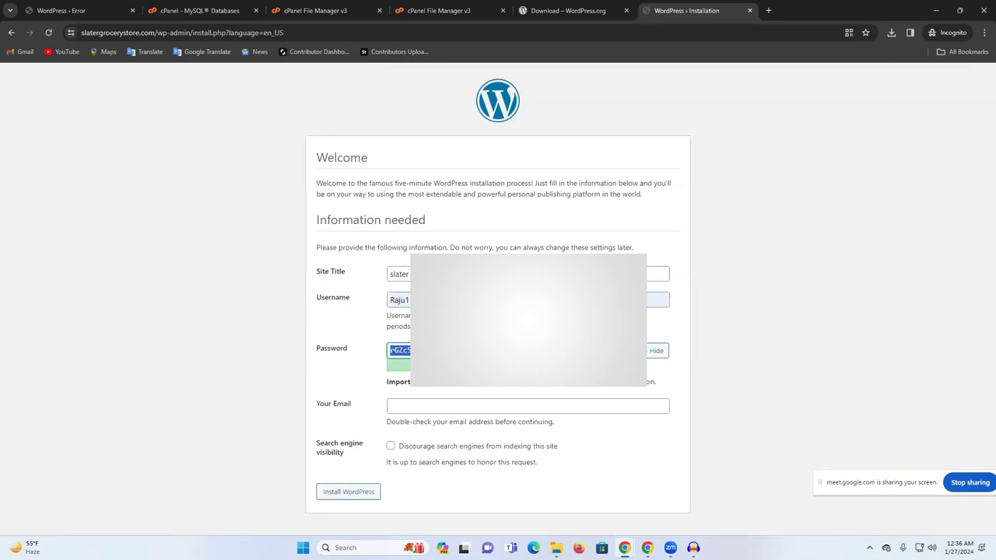
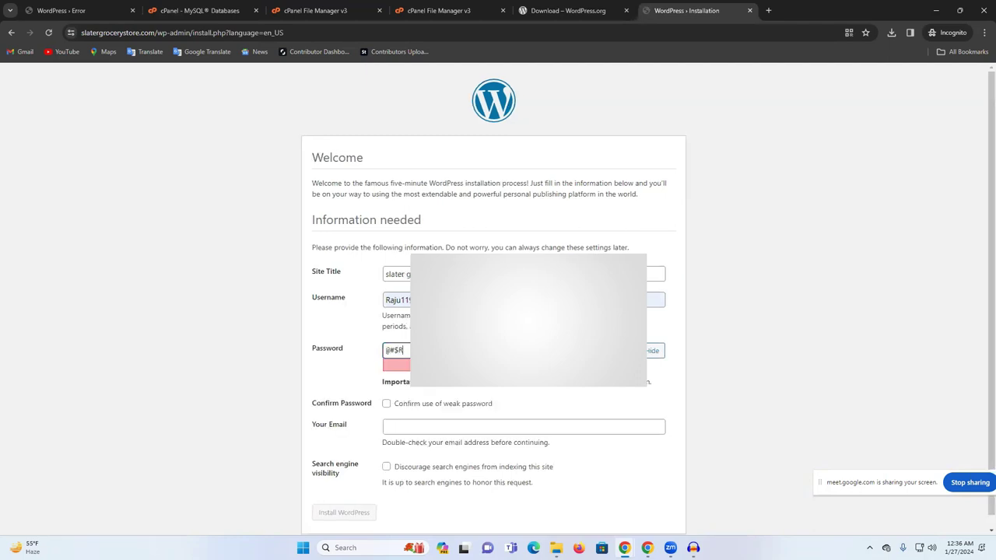
{"action": "left_click", "coordinate": [650, 354]}
{"action": "key", "text": "ctrl+a"}
{"action": "key", "text": "BackSpace"}
{"action": "key", "text": "BackSpace"}
{"action": "key", "text": "BackSpace"}
{"action": "key", "text": "BackSpace"}
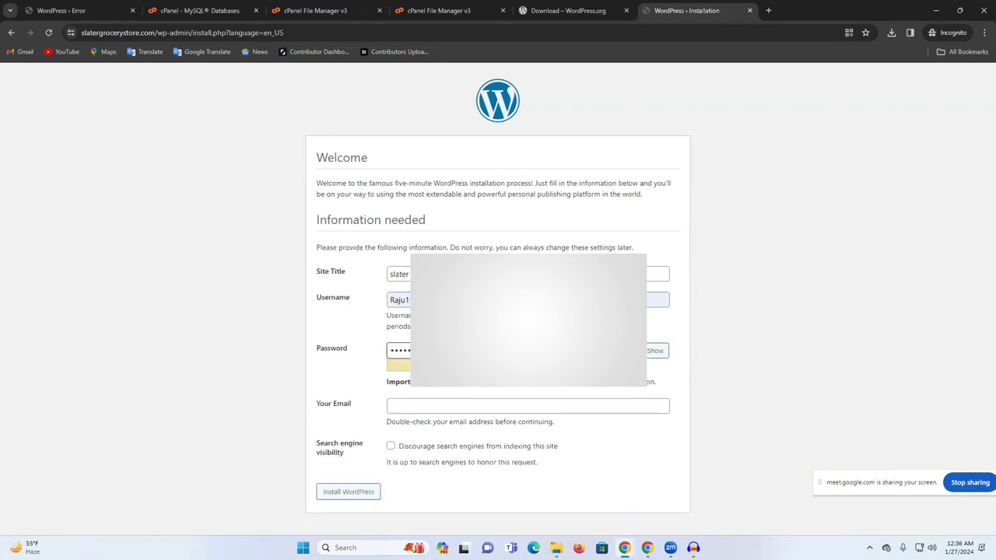
Choose the suggested admin email, leave search engines allowed, and install WordPress.
{"action": "left_click", "coordinate": [465, 406]}
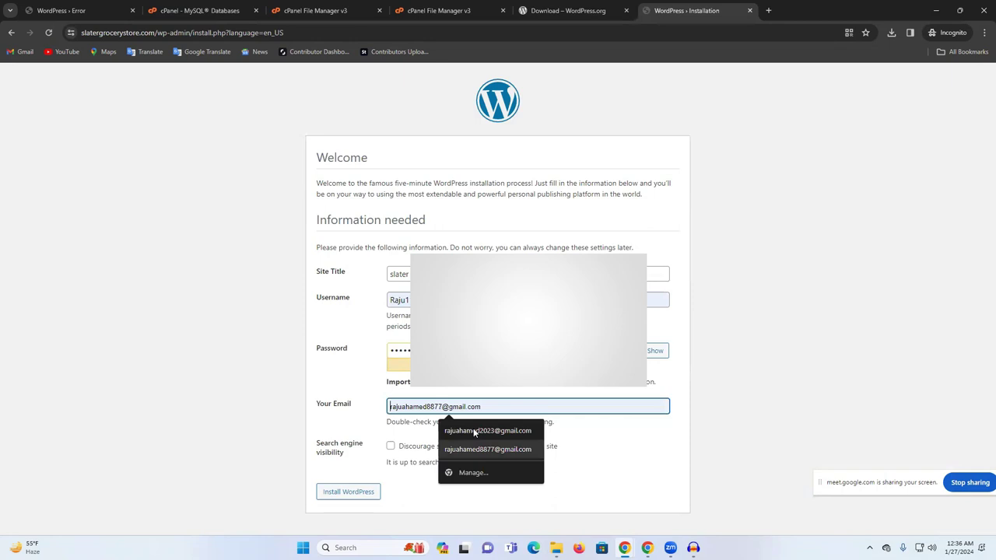
{"action": "key", "text": "Return"}
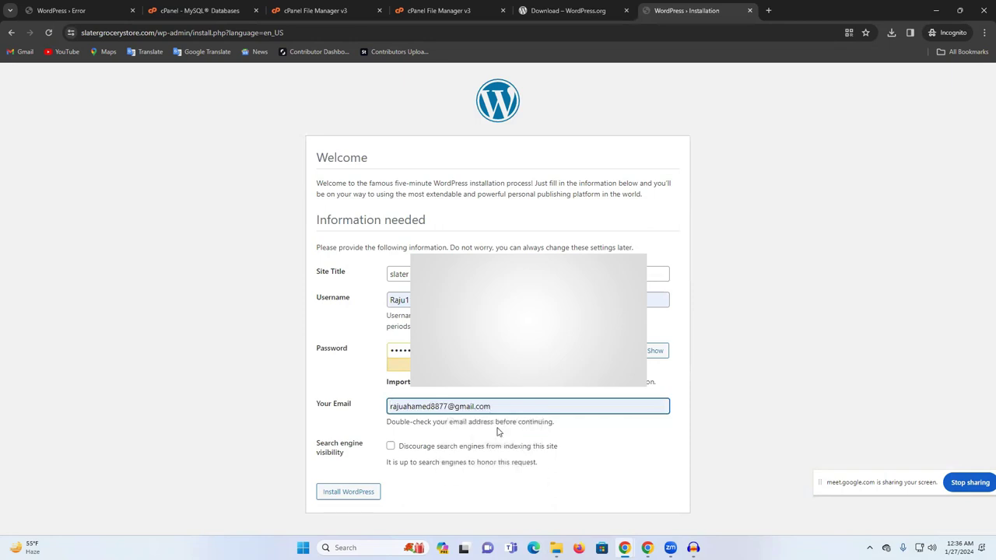
{"action": "left_click", "coordinate": [467, 446]}
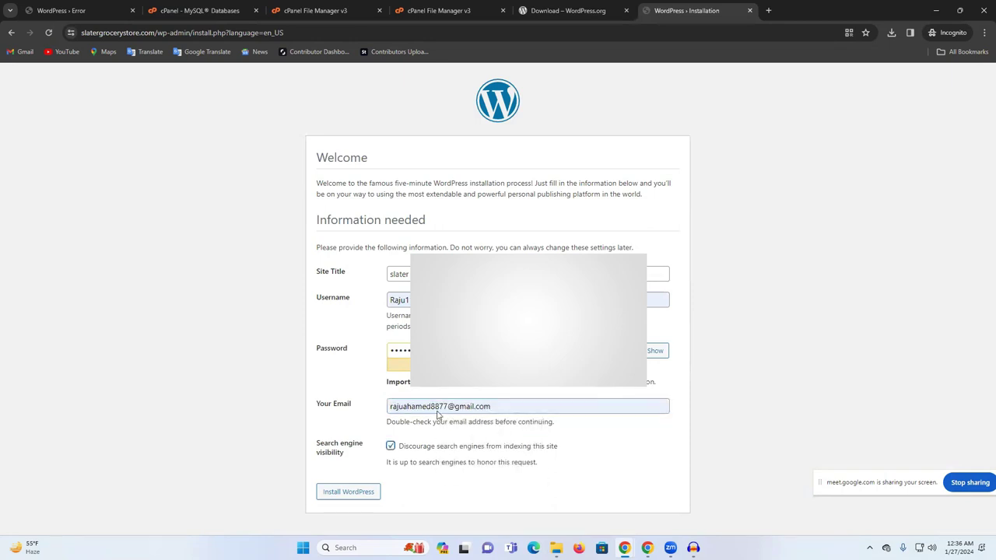
{"action": "left_click", "coordinate": [391, 445]}
{"action": "left_click", "coordinate": [348, 493]}
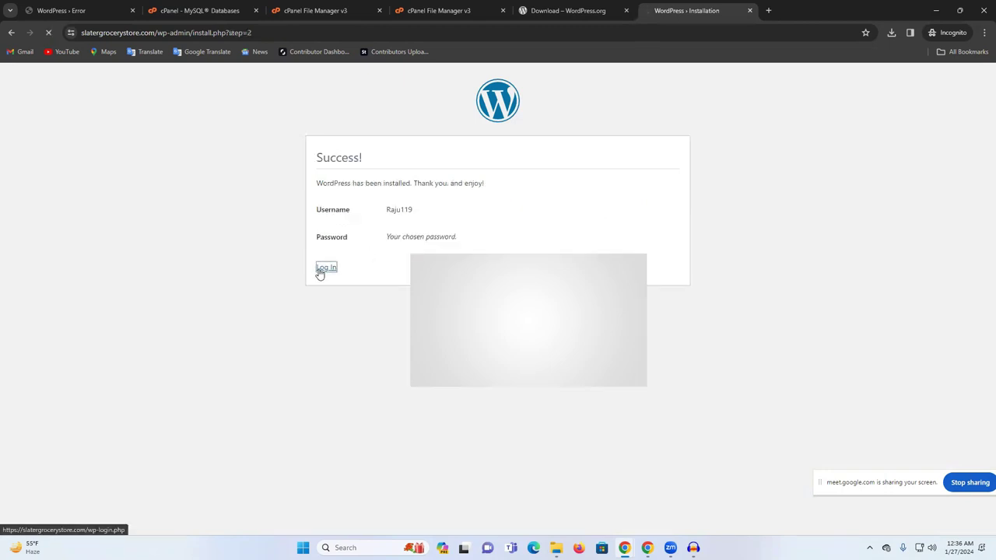
Open the login page and sign in with the new admin username and password.
{"action": "left_click", "coordinate": [321, 270]}
{"action": "left_click", "coordinate": [458, 201]}
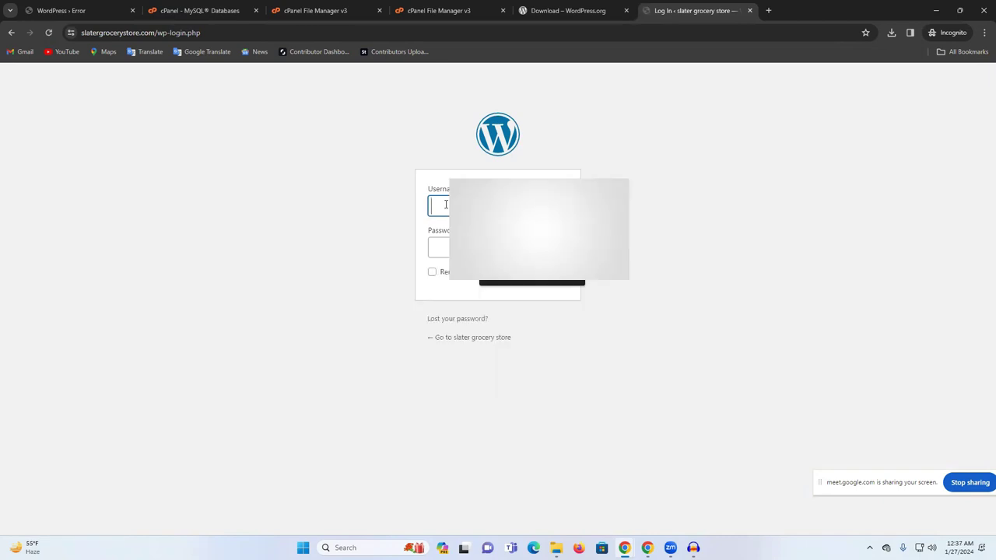
{"action": "type", "text": "Raj"}
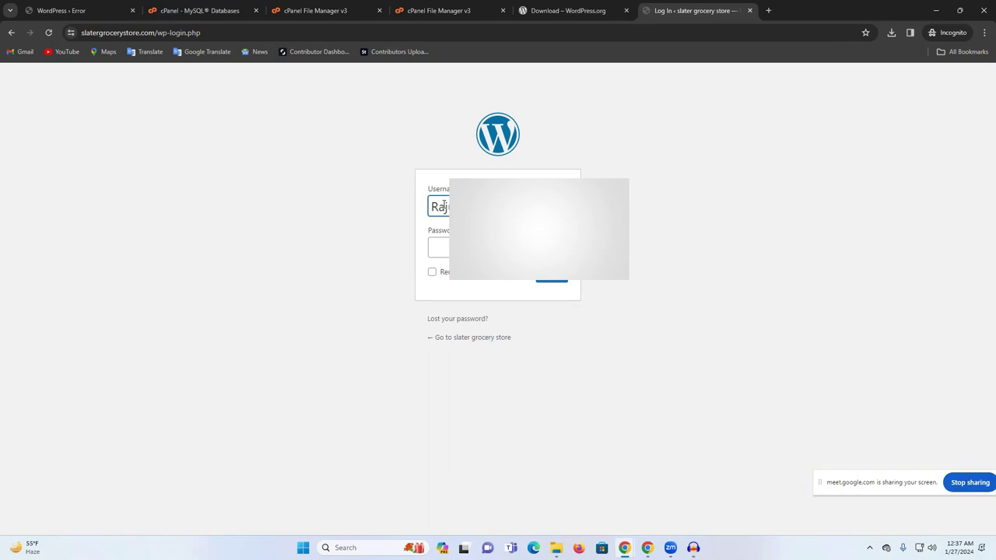
{"action": "key", "text": "ctrl+a"}
{"action": "left_click", "coordinate": [438, 246]}
{"action": "type", "text": "••"}
{"action": "key", "text": "Return"}
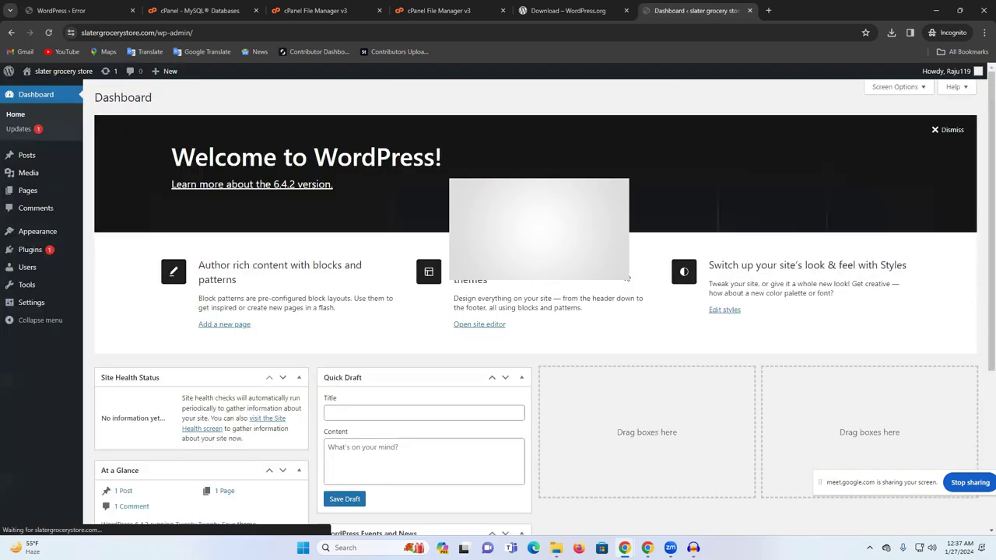
Open Visit Site in a new tab, scroll the live slater grocery store homepage, then return to the Dashboard.
{"action": "mouse_move", "coordinate": [35, 78]}
{"action": "right_click", "coordinate": [35, 95]}
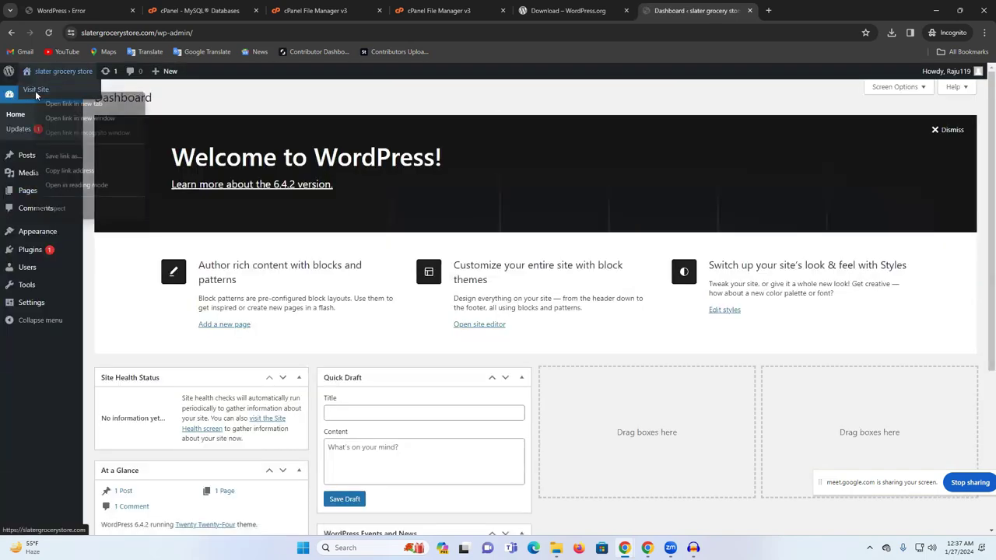
{"action": "left_click", "coordinate": [78, 102]}
{"action": "left_click", "coordinate": [805, 6]}
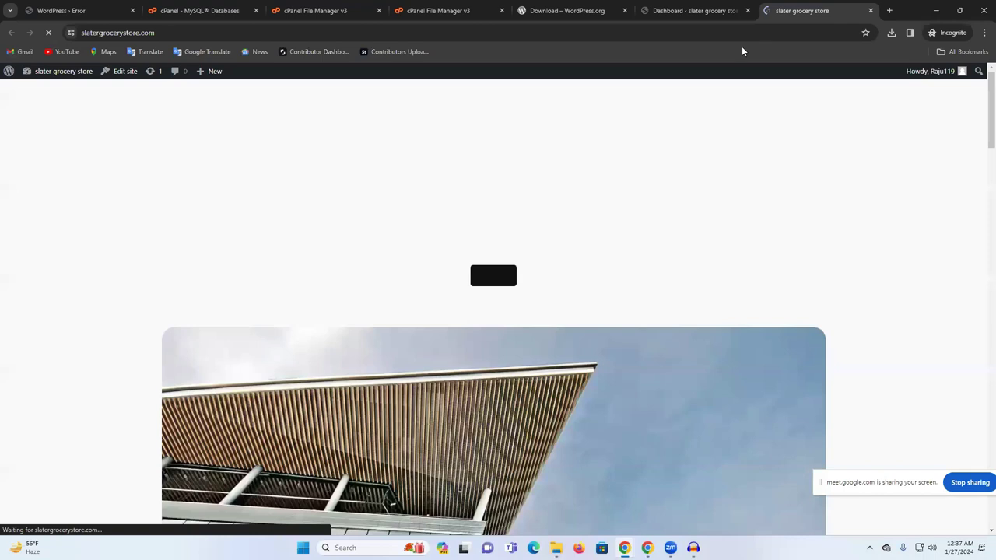
{"action": "scroll", "coordinate": [716, 260], "scroll_direction": "down", "scroll_amount": 2}
{"action": "scroll", "coordinate": [716, 260], "scroll_direction": "up", "scroll_amount": 2}
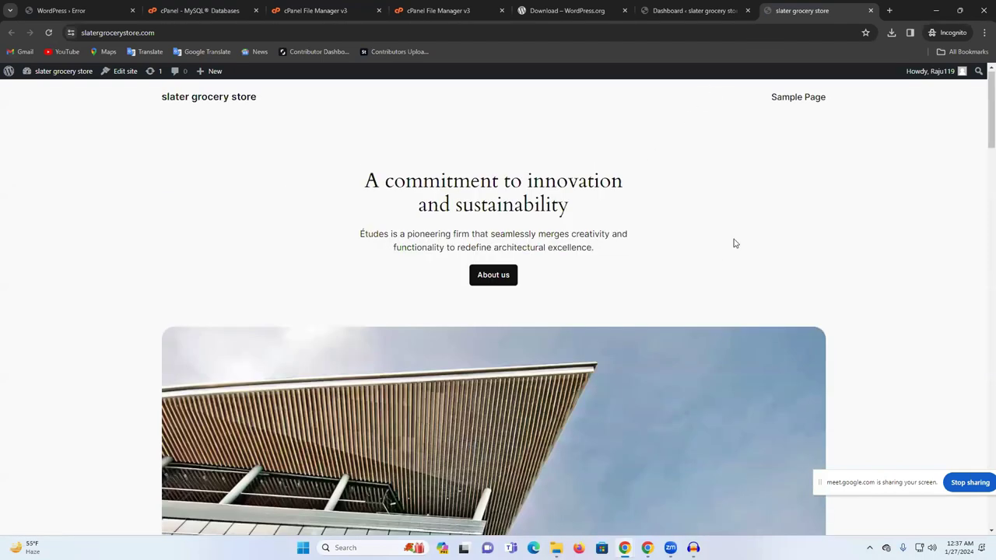
{"action": "scroll", "coordinate": [731, 242], "scroll_direction": "down", "scroll_amount": 1}
{"action": "left_click", "coordinate": [704, 10]}
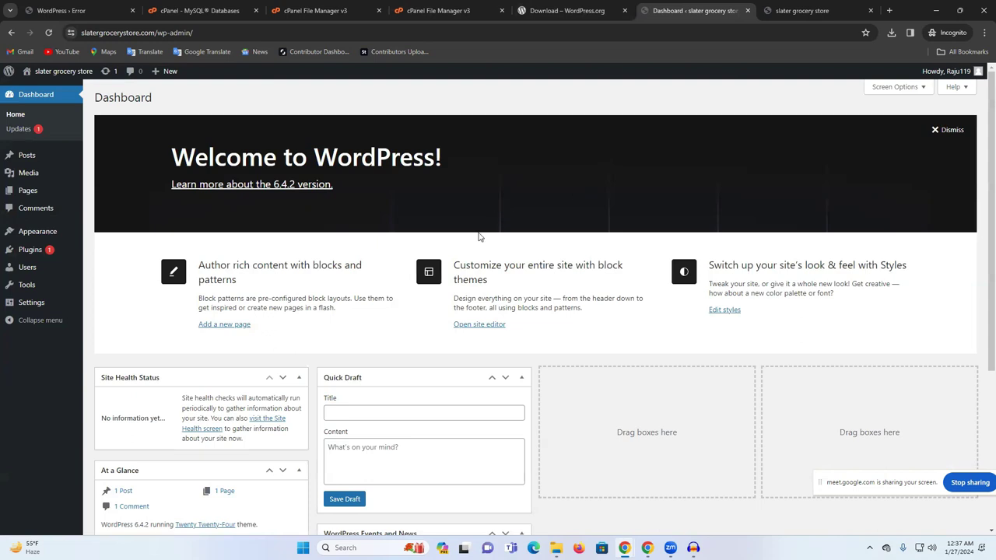
{"action": "scroll", "coordinate": [479, 237], "scroll_direction": "down", "scroll_amount": 3}
{"action": "scroll", "coordinate": [464, 242], "scroll_direction": "up", "scroll_amount": 3}
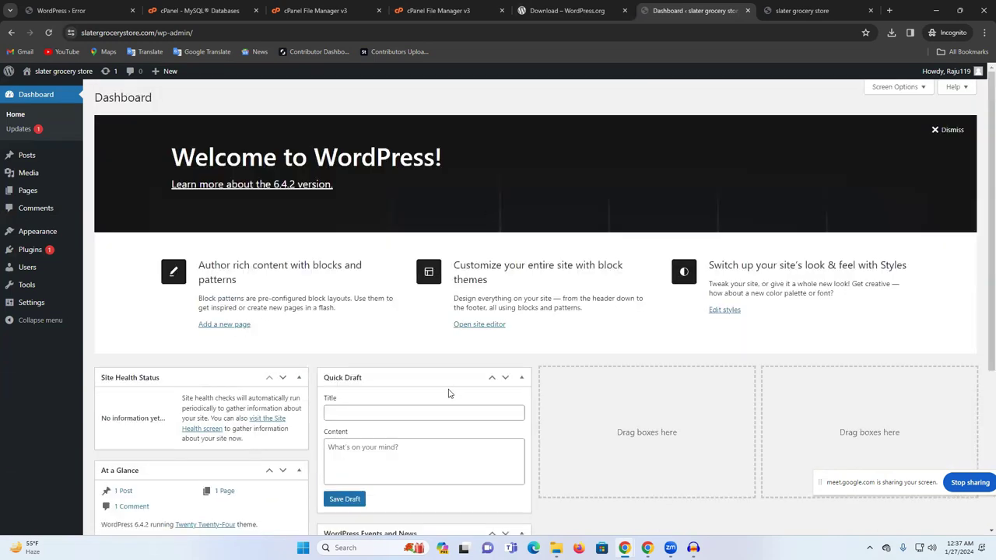